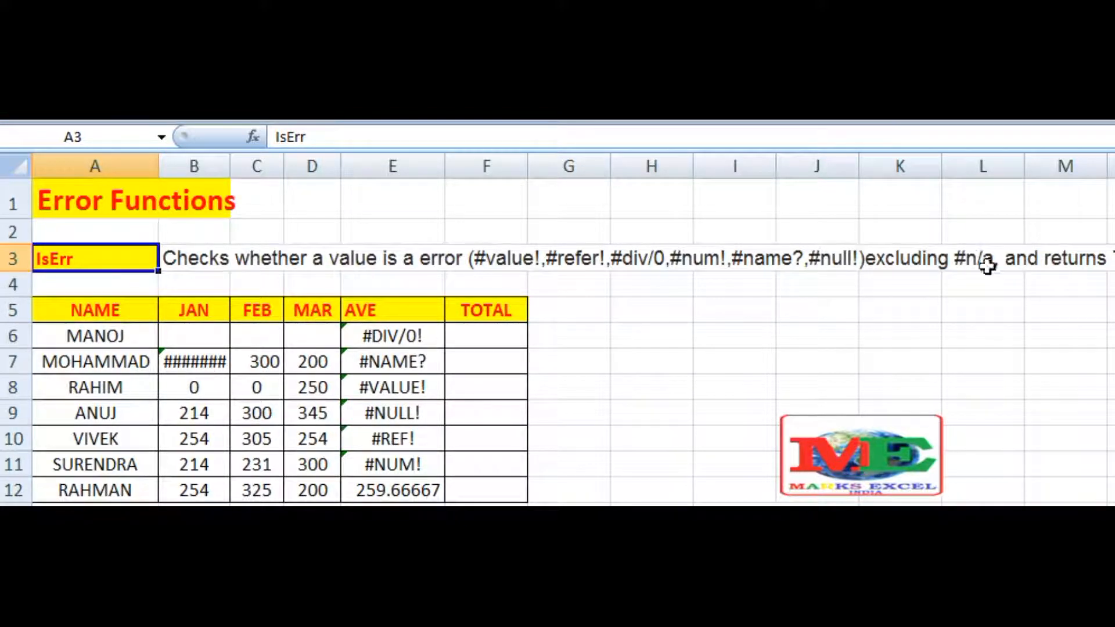
Step: Read the full IsErr description in cell B3 through to its final word
left_click(185, 263)
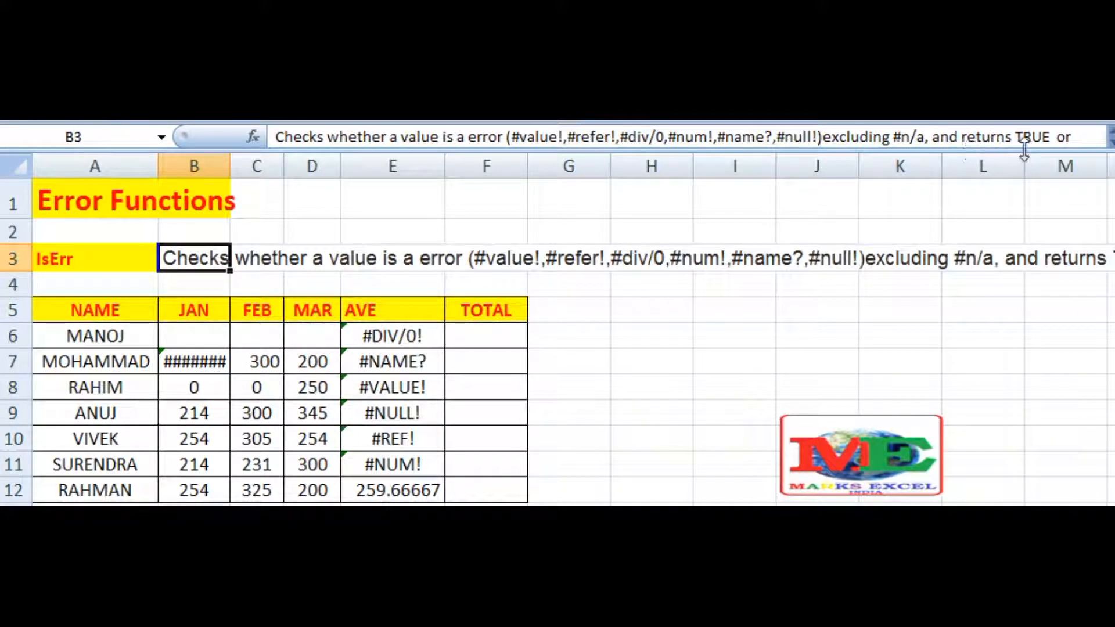
left_click(1076, 137)
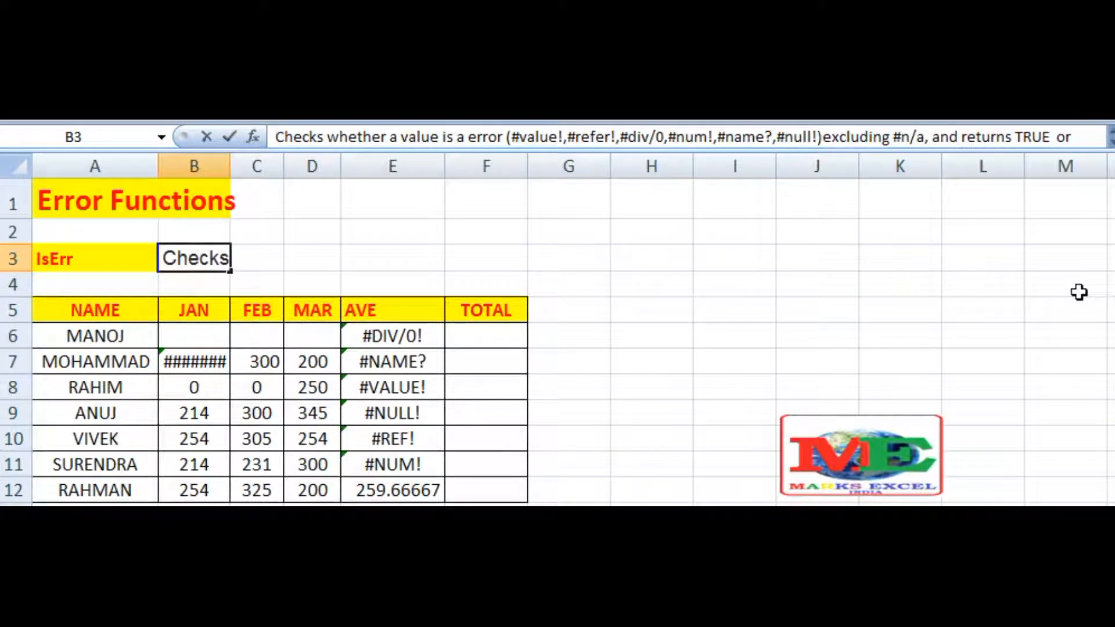
type("FALSE.")
key("Right")
key("Right")
key("Right")
key("Right")
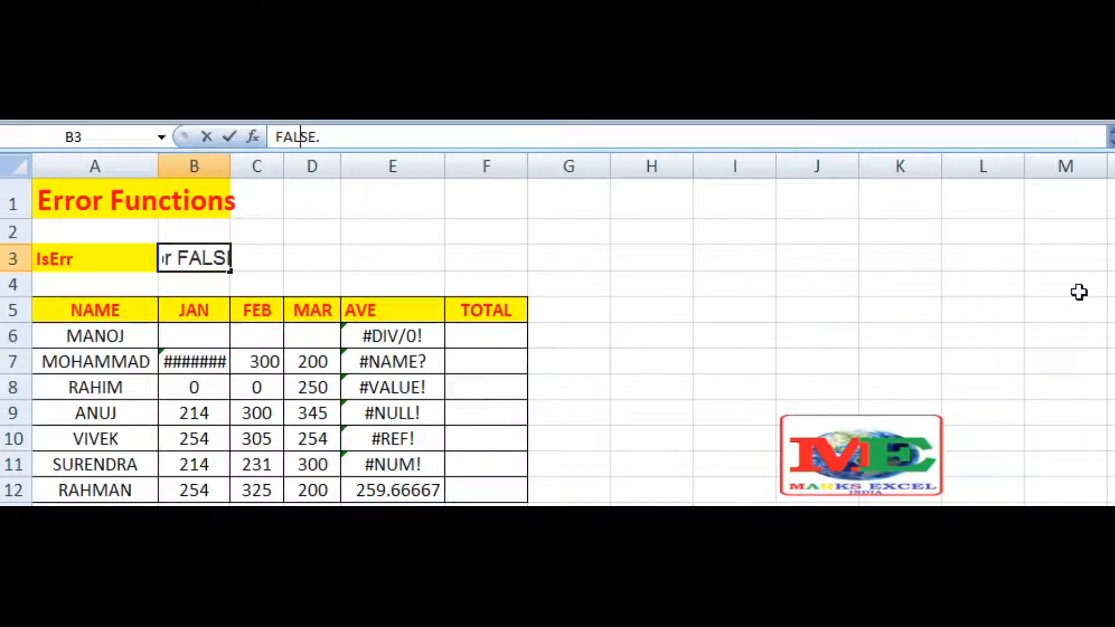
left_click(518, 316)
Step: Examine the first data row of the table, from the NAME column across to the AVE column
left_click(102, 312)
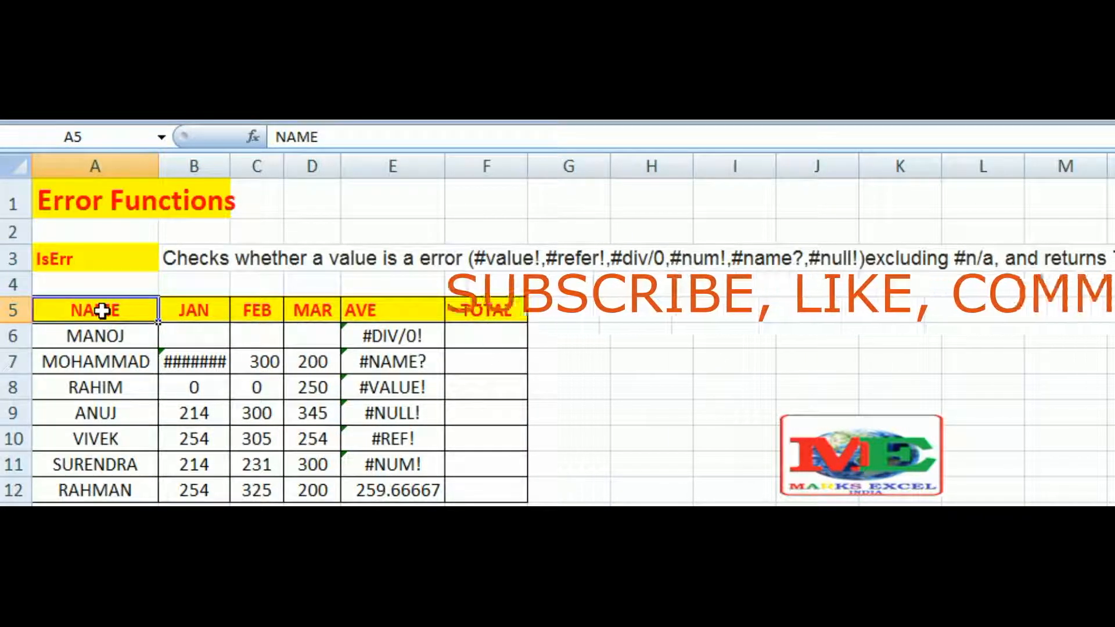
left_click(97, 333)
left_click(187, 342)
left_click(264, 336)
left_click(306, 336)
left_click(448, 337)
left_click(439, 339)
Step: Enter the formula =ISERR(E6) in cell F6 to test the first row's AVE value
left_click(478, 334)
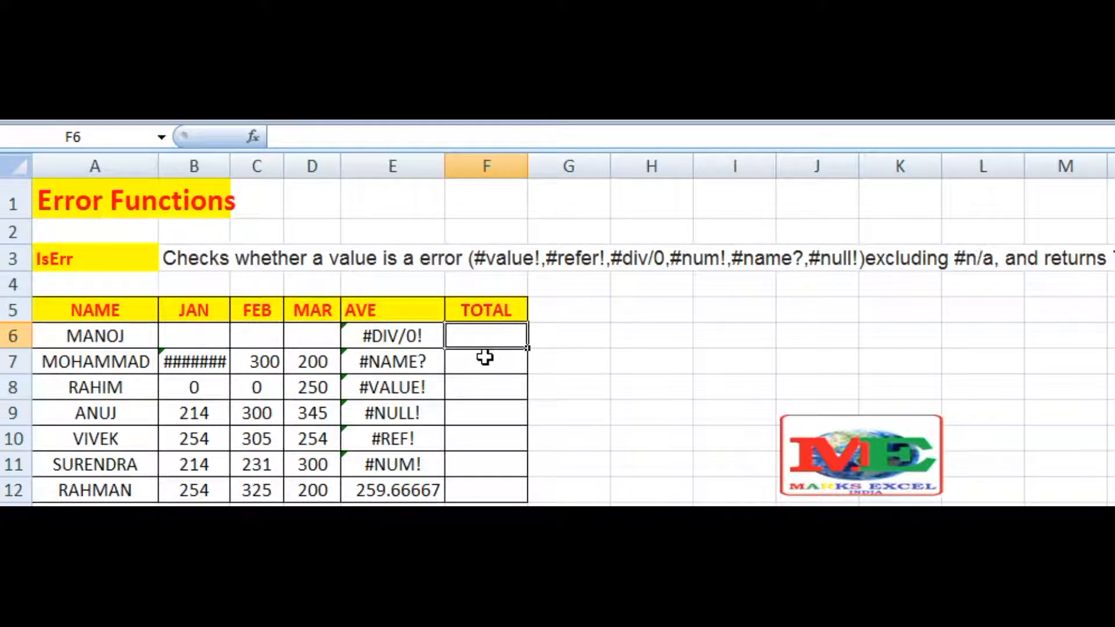
type("=")
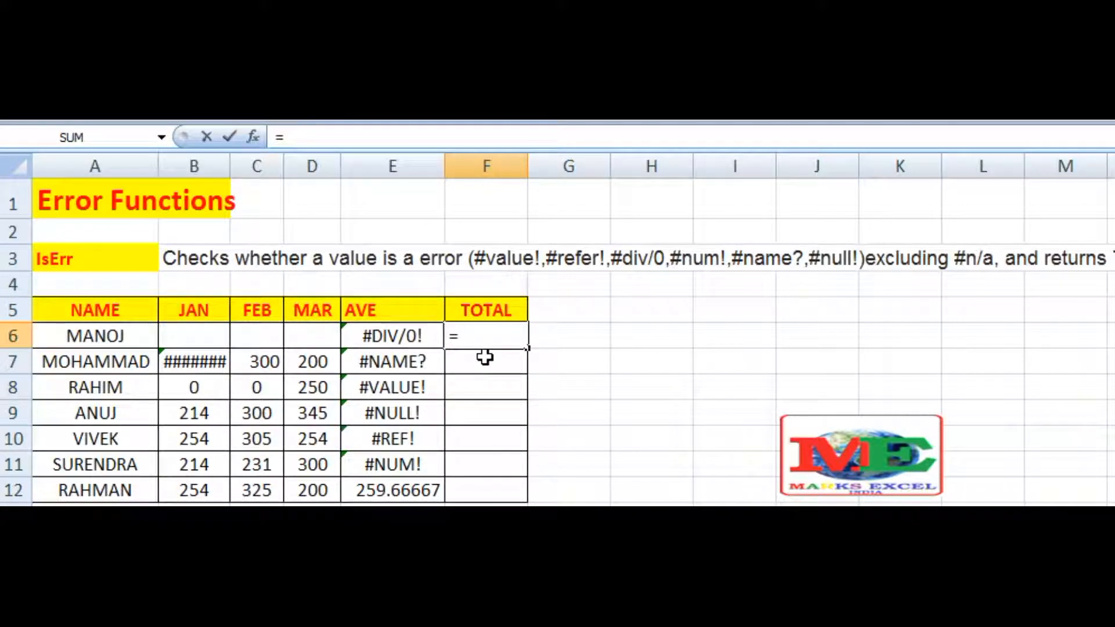
type("iserr")
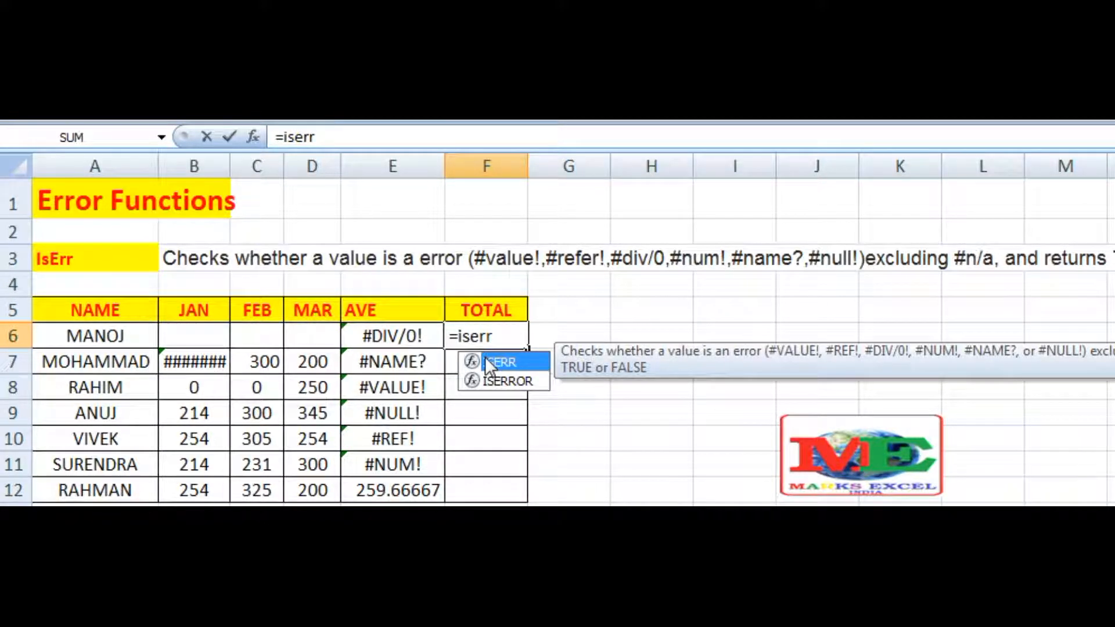
type("(")
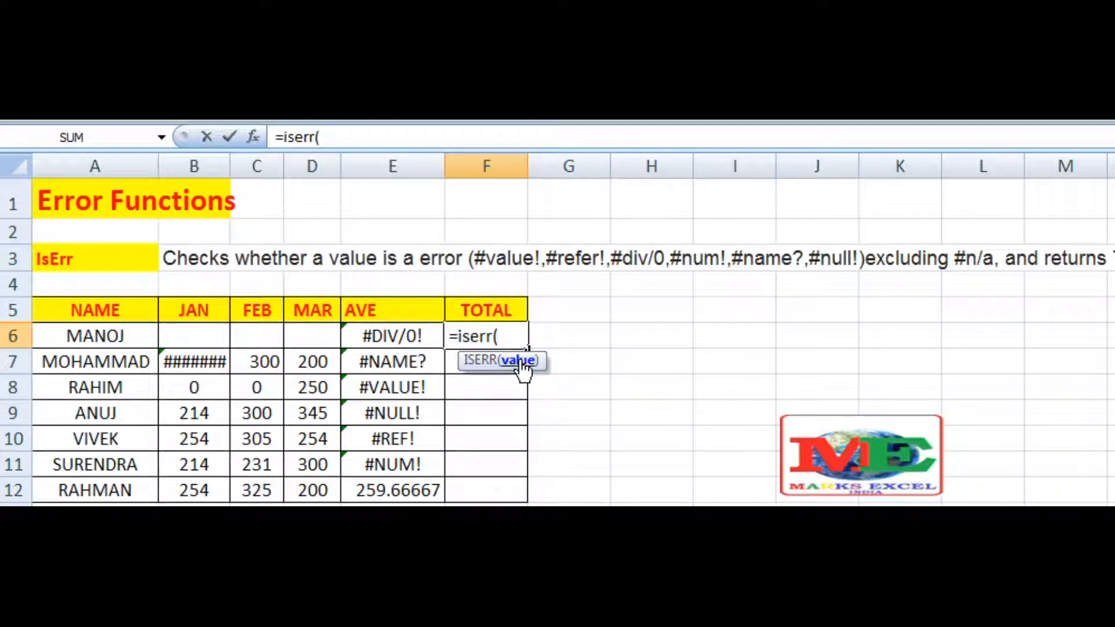
left_click(405, 335)
type(")")
key("Return")
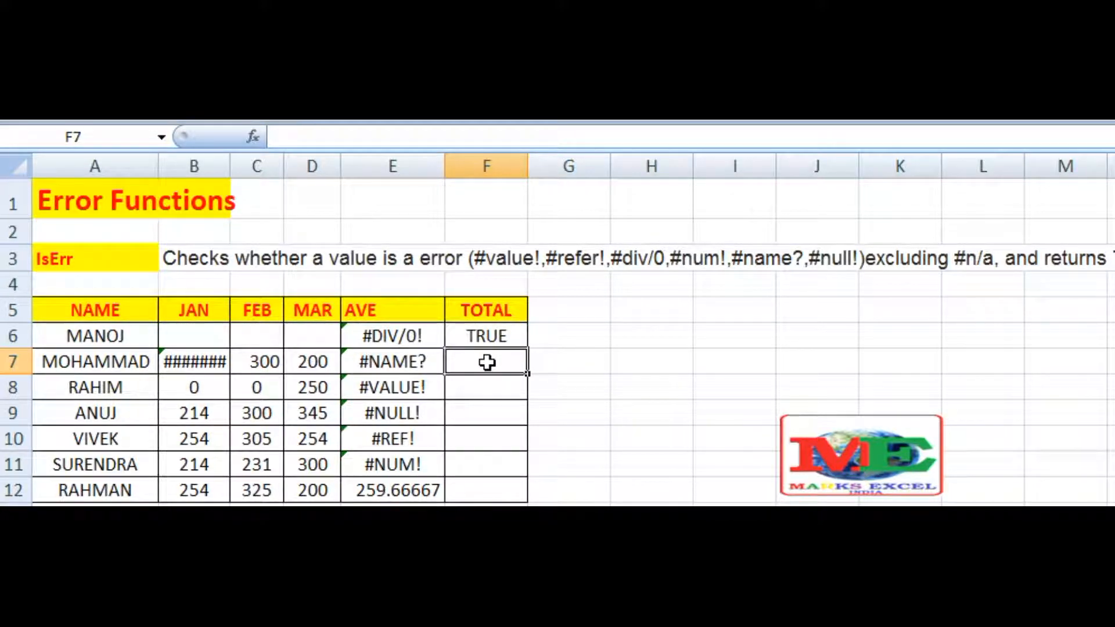
Step: Enter the formula =ISERR(E7) in cell F7 to test the second row's AVE value
type("=")
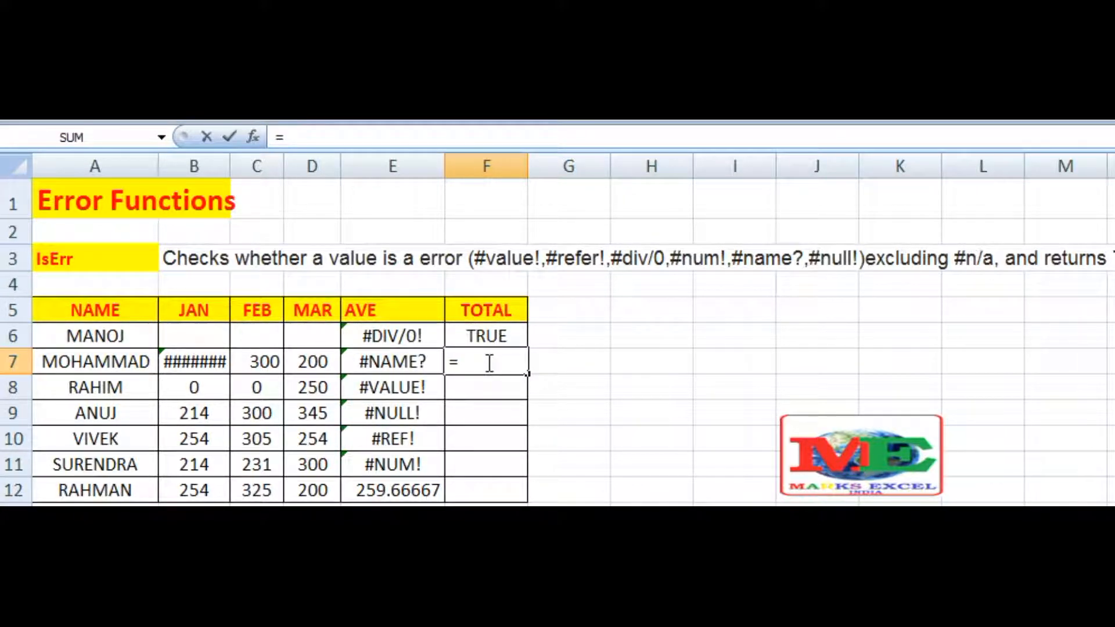
type("iserr")
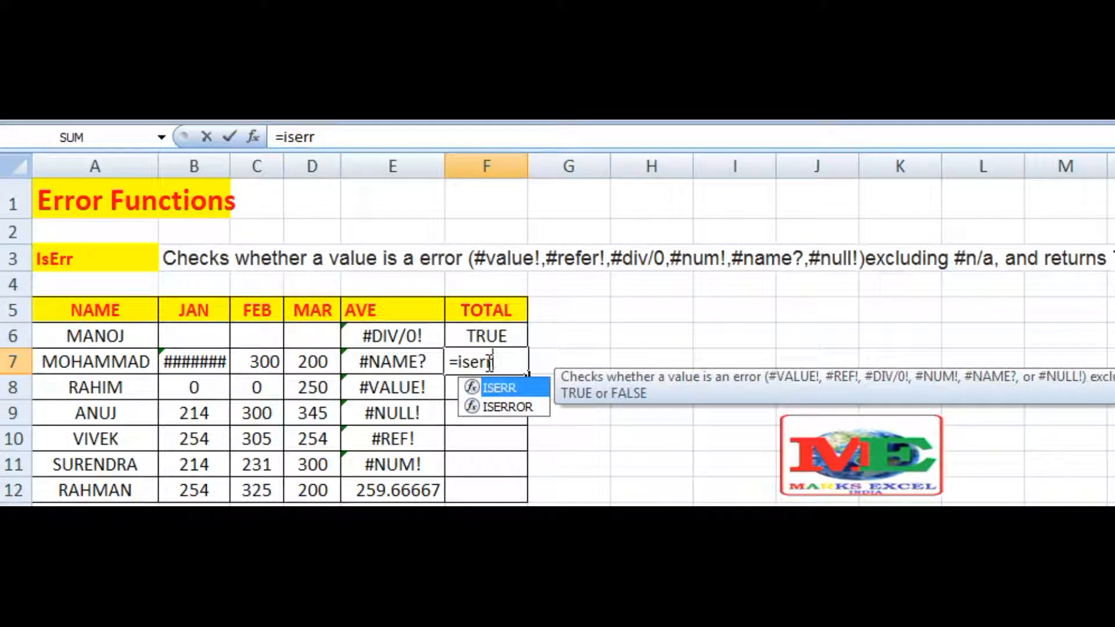
type("(")
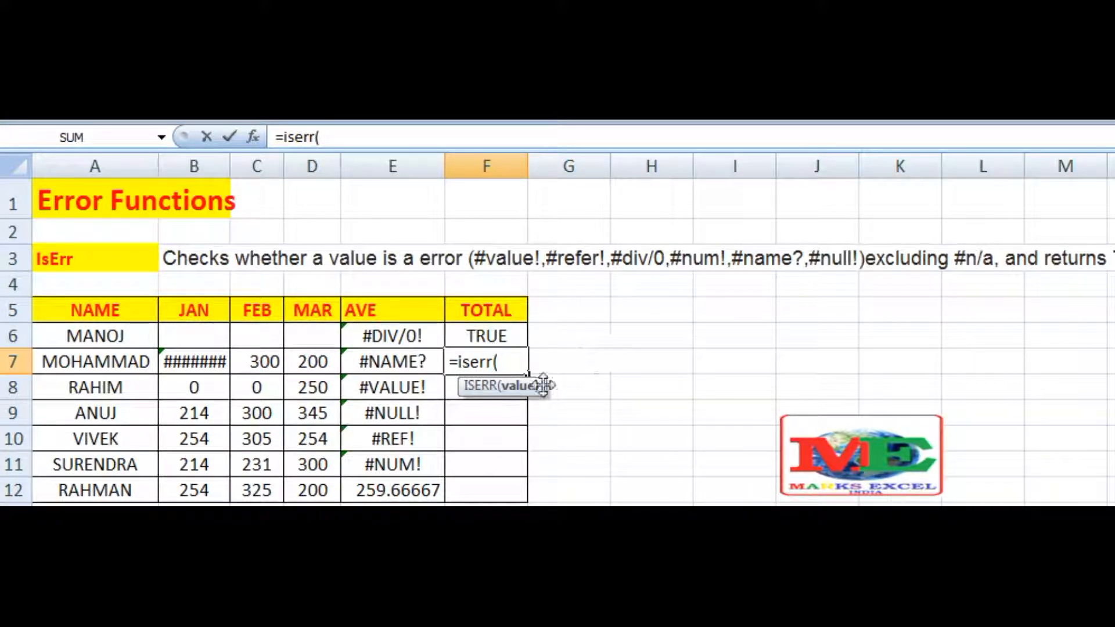
left_click(431, 358)
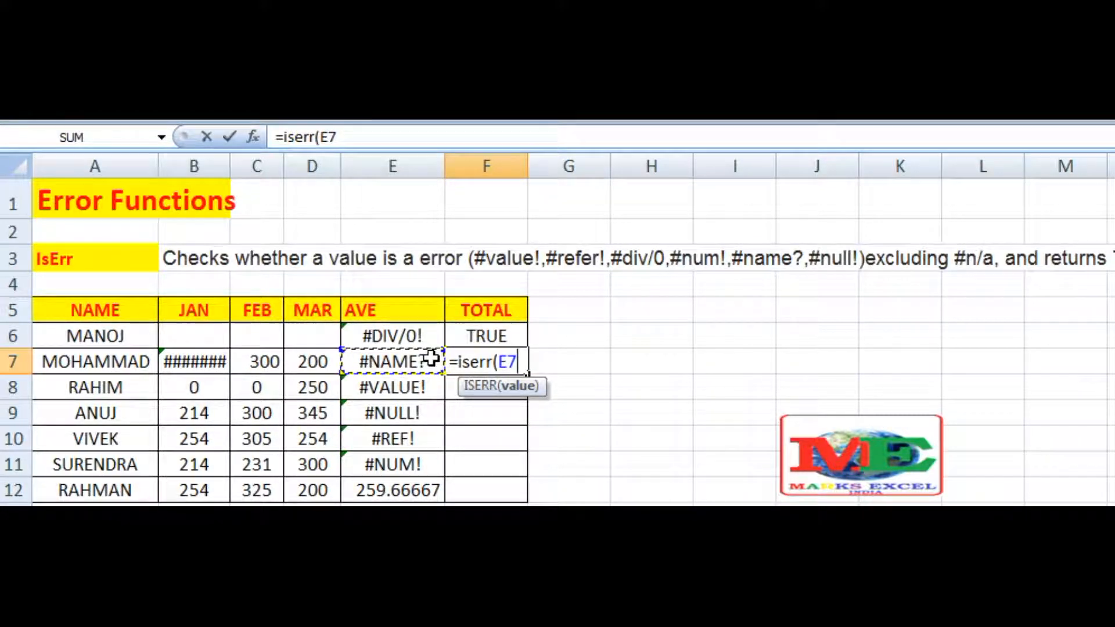
type(")")
key("Return")
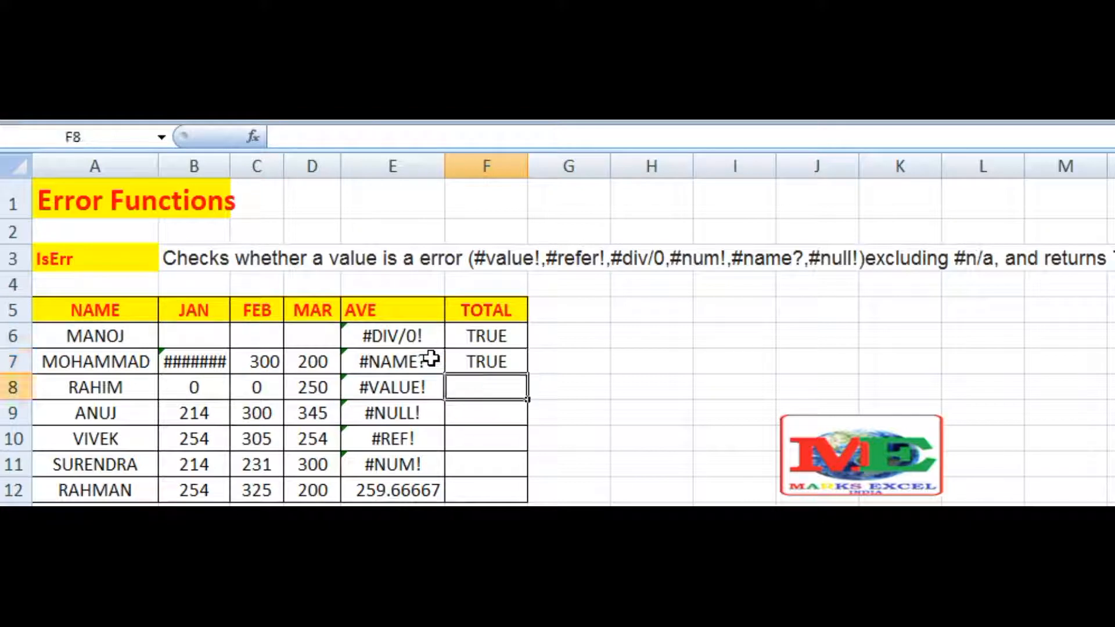
Step: Check the AVE and TOTAL cells in row 7, and enter the formula =ISERR(E8) in cell F8
left_click(431, 359)
left_click(509, 363)
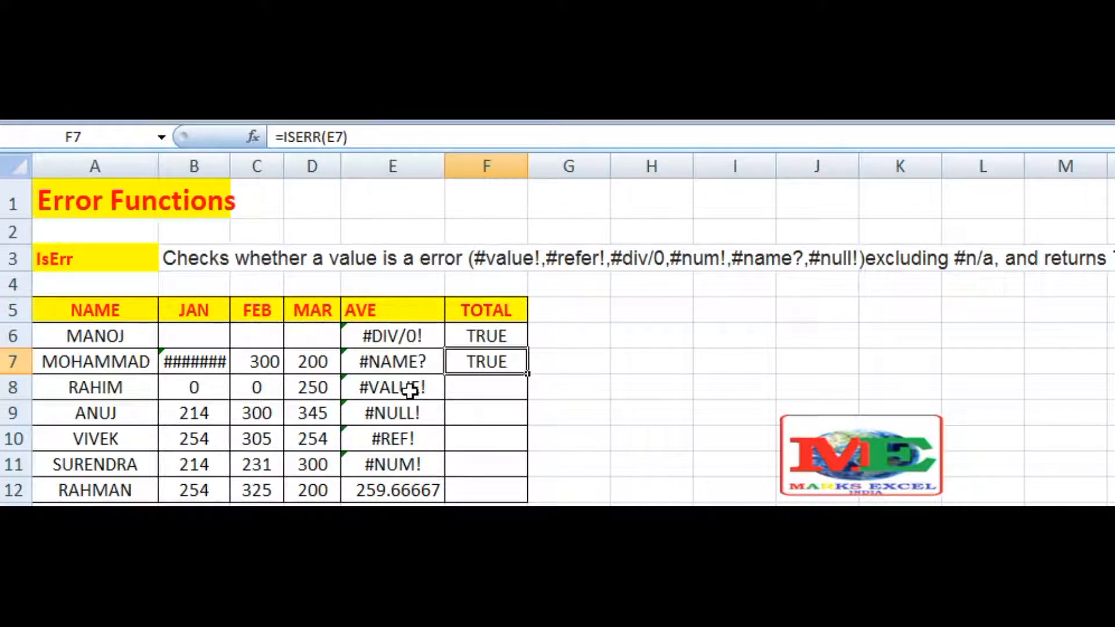
left_click(410, 391)
left_click(488, 394)
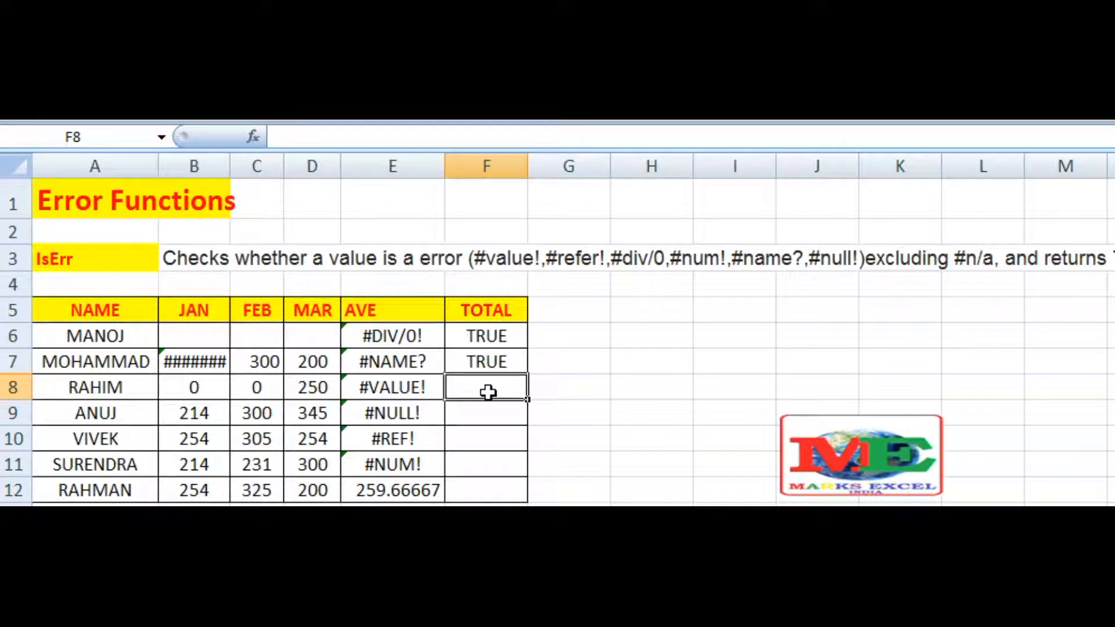
type("=iserr")
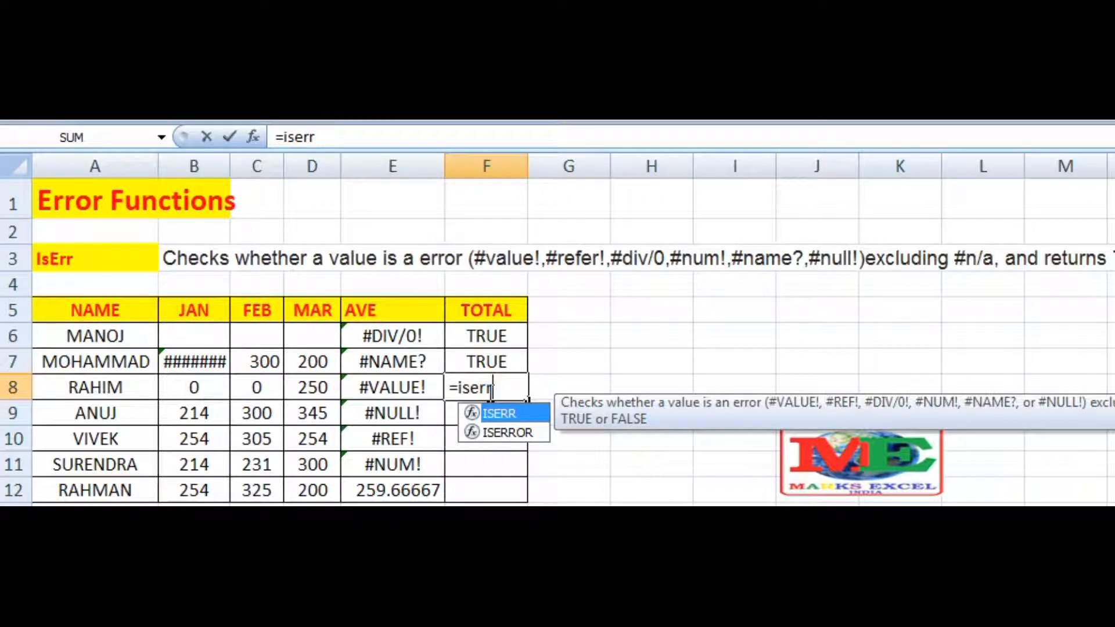
type("(")
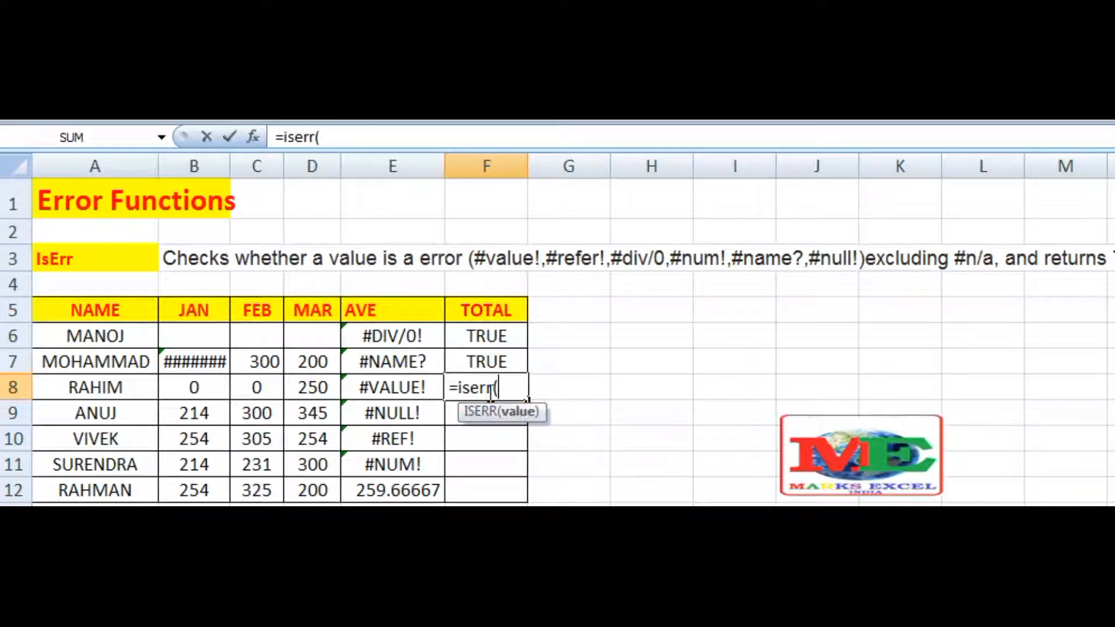
left_click(405, 383)
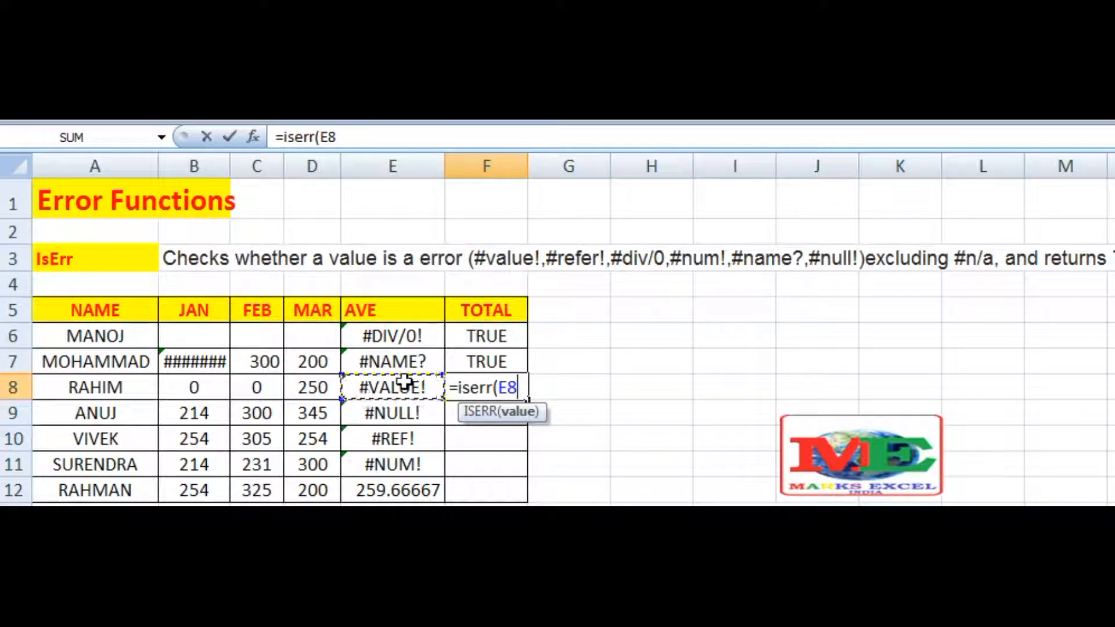
type(")")
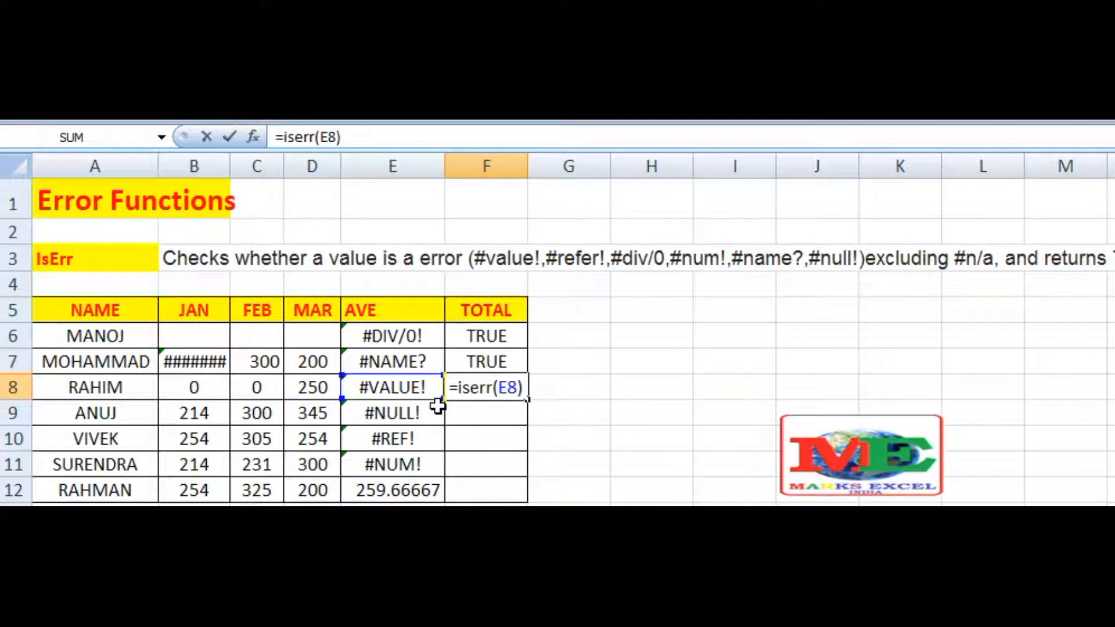
key("Return")
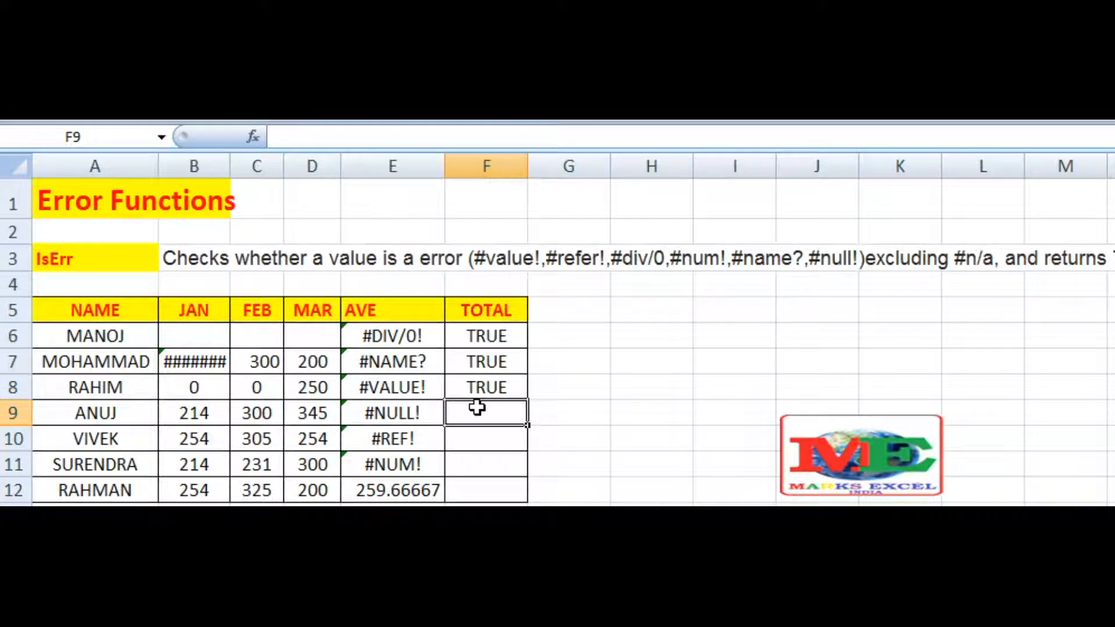
Step: Enter the formula =ISERR(E9) in cell F9 to test the AVE value in row 9
type("=iserr")
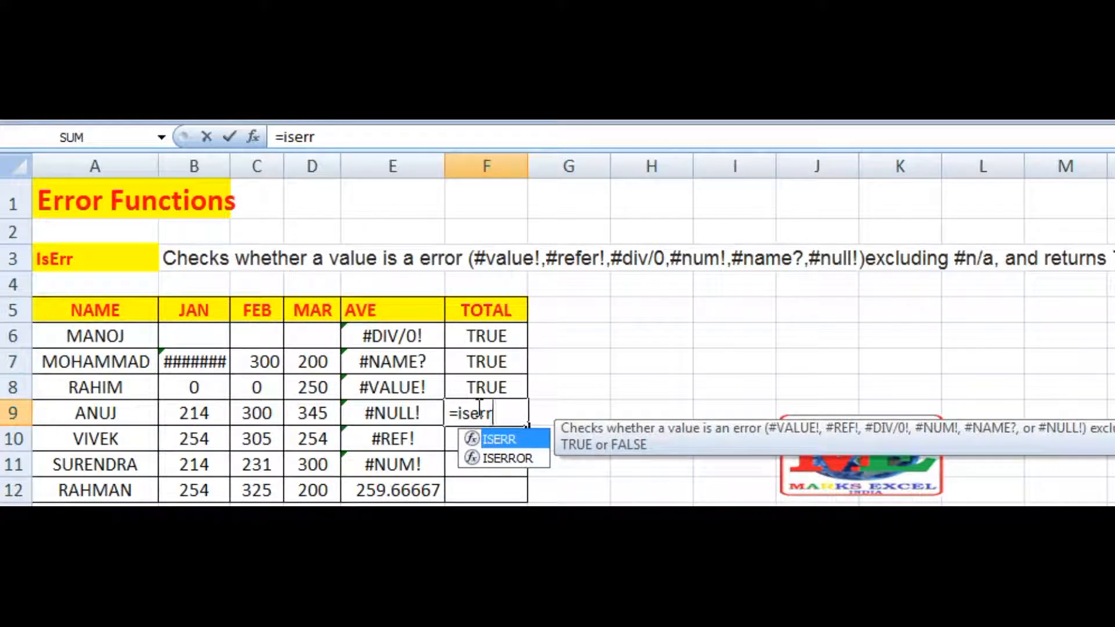
type("(")
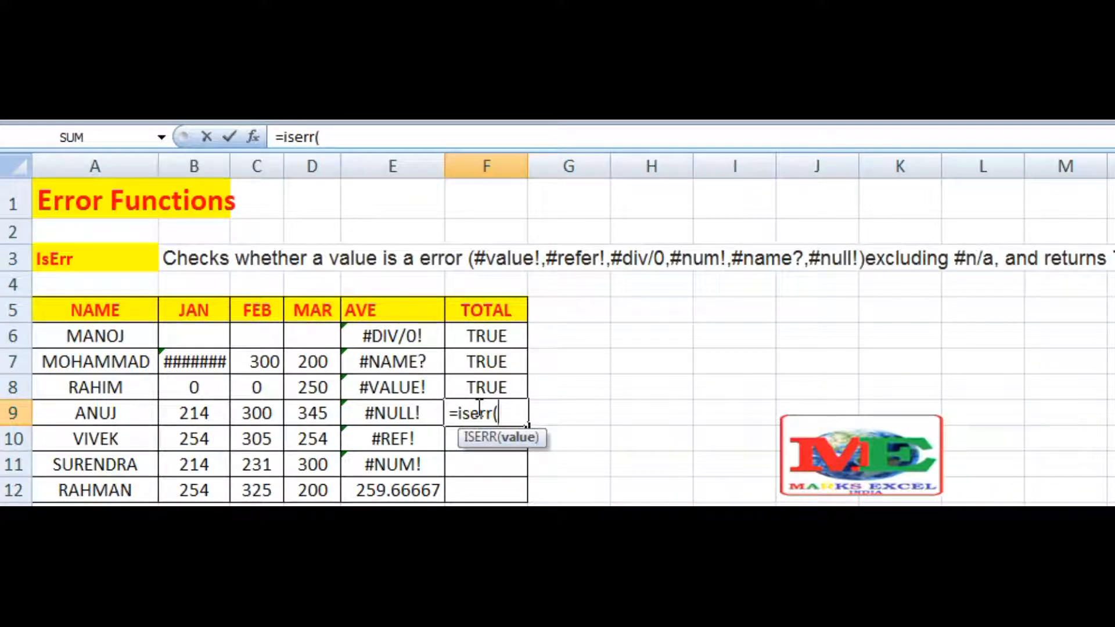
left_click(414, 414)
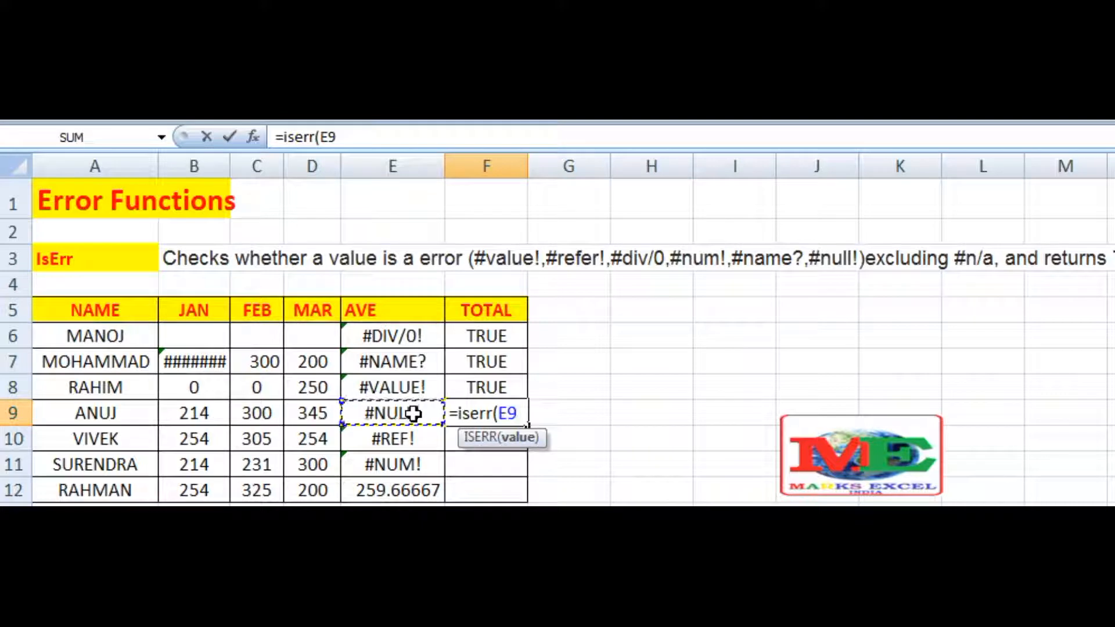
type(")")
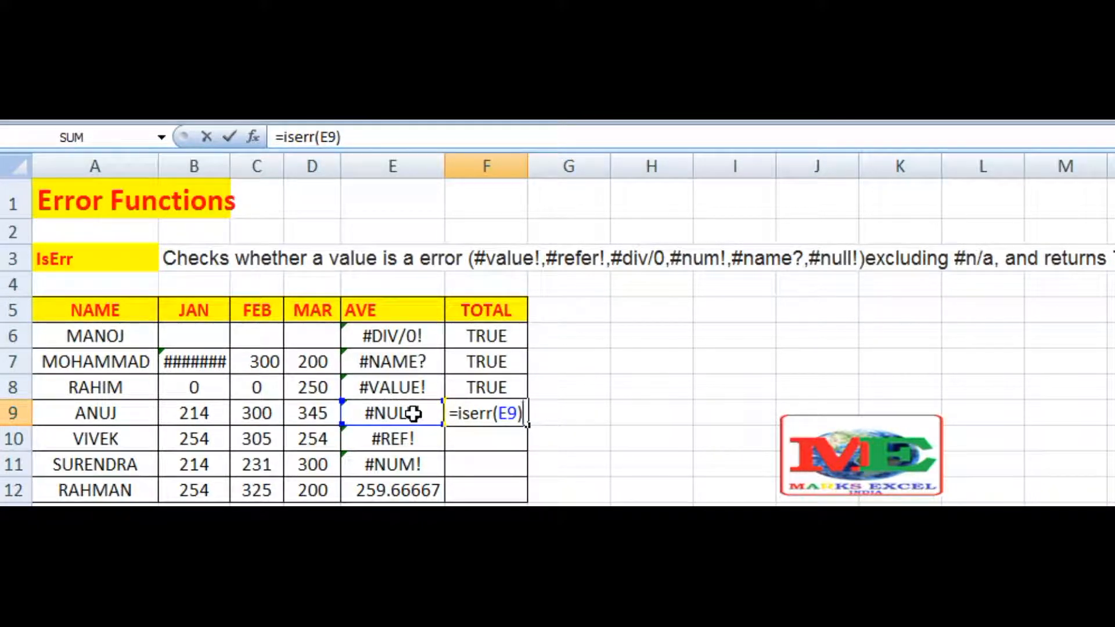
key("Return")
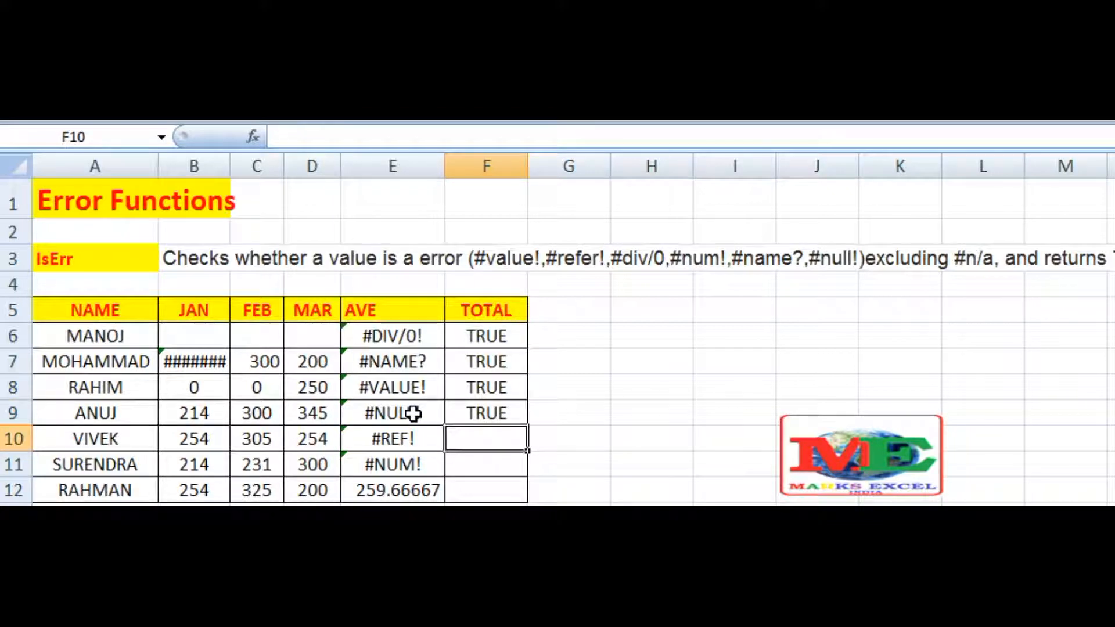
Step: Enter the formula =ISERR(E10) in cell F10 to test the AVE value in row 10
type("=")
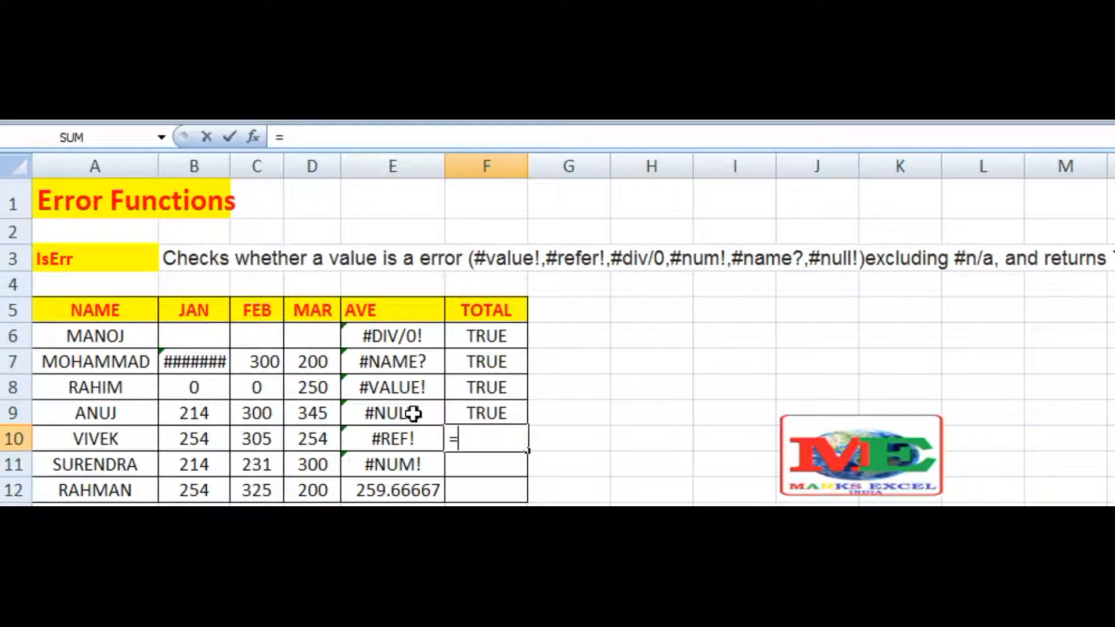
type("err")
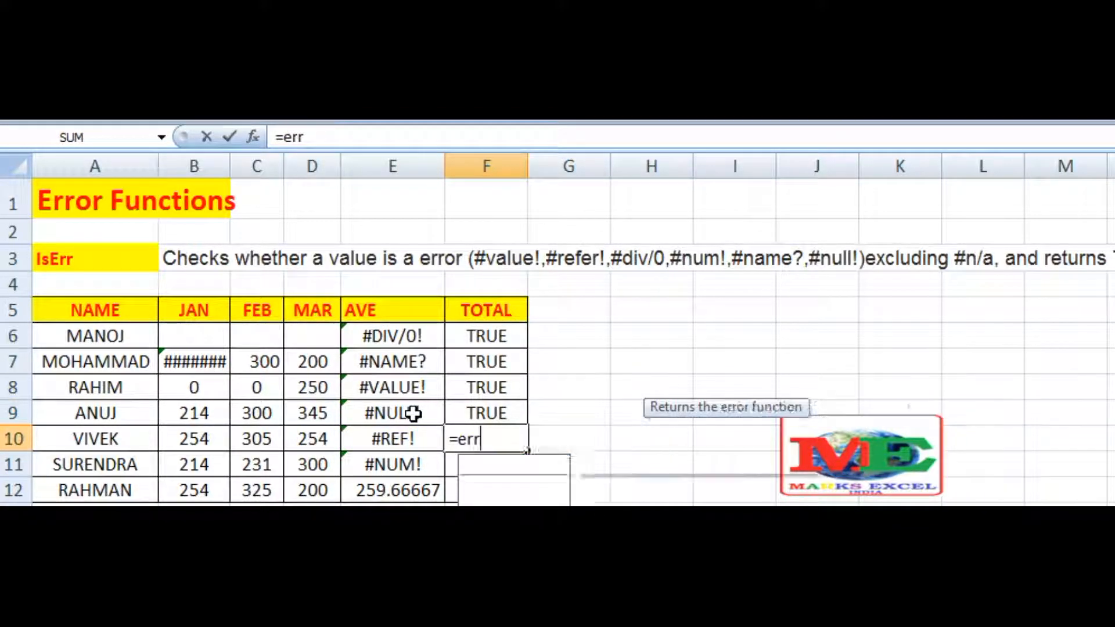
key("BackSpace")
key("BackSpace")
key("BackSpace")
type("i")
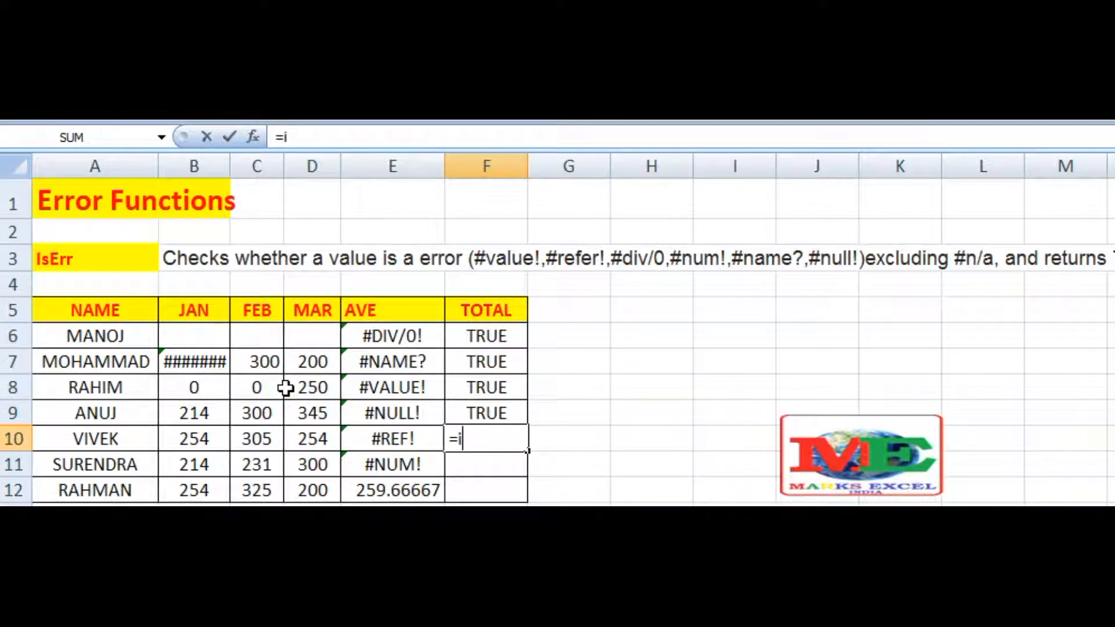
type("sse")
key("BackSpace")
key("BackSpace")
type("e")
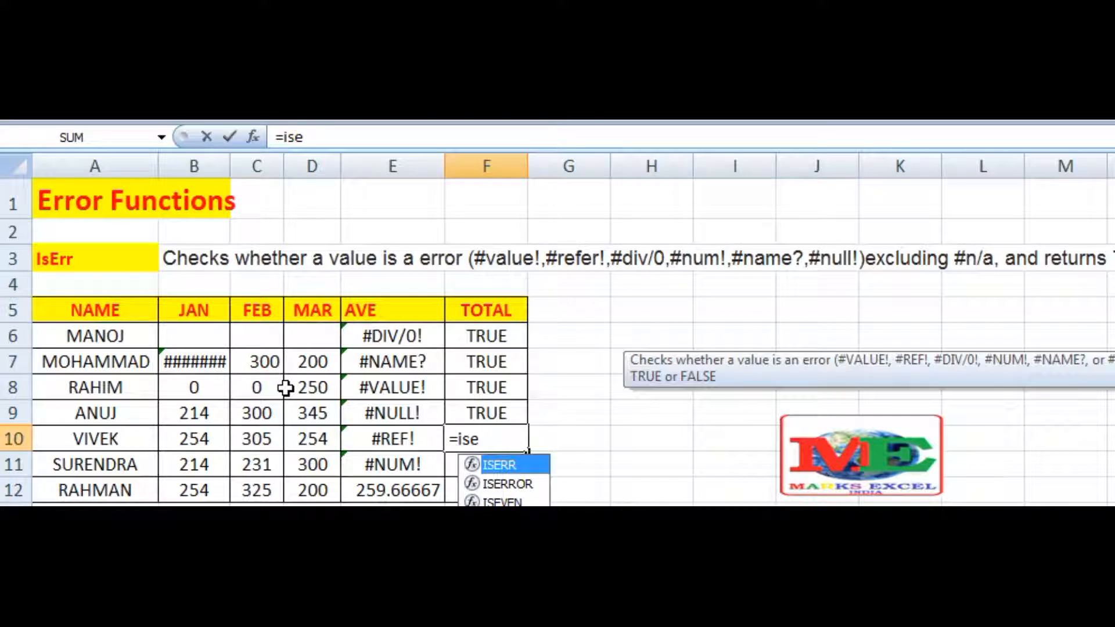
type("rr")
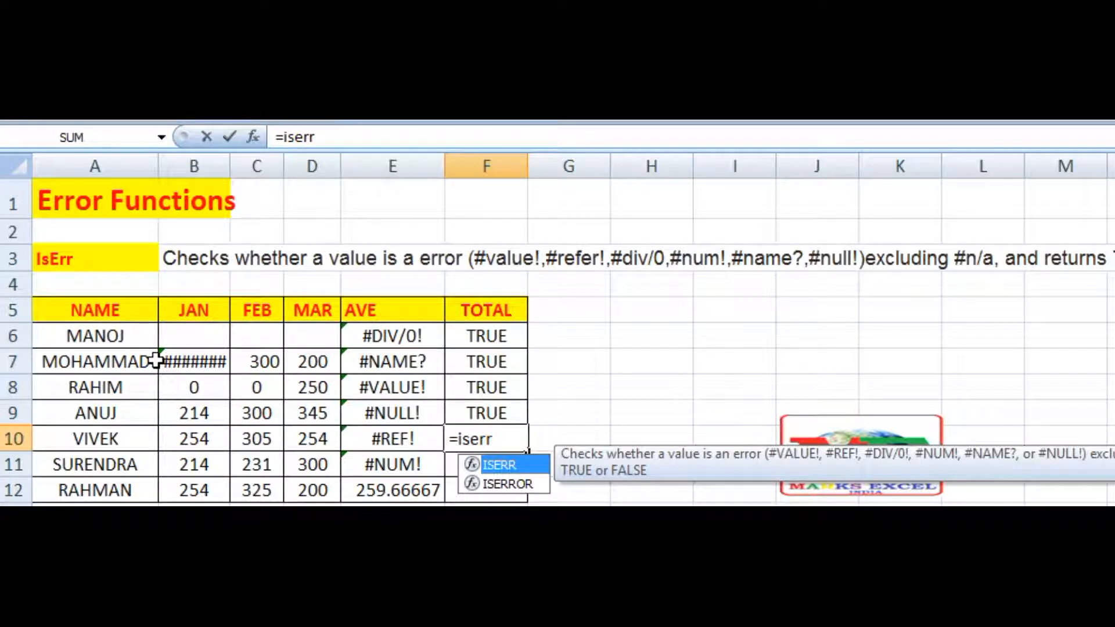
type("(")
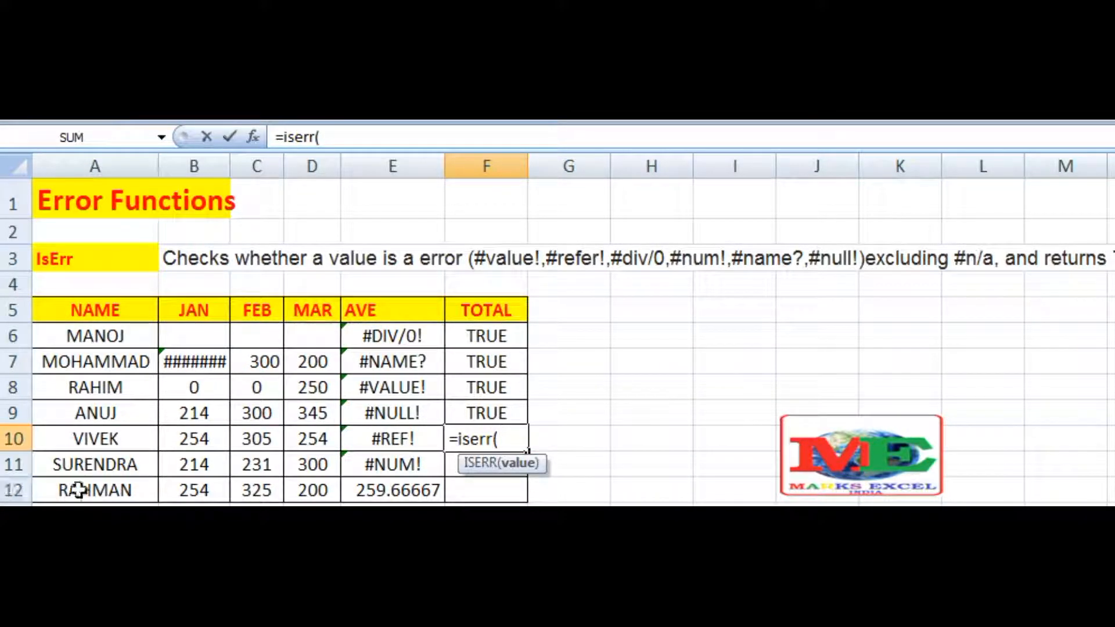
left_click(386, 436)
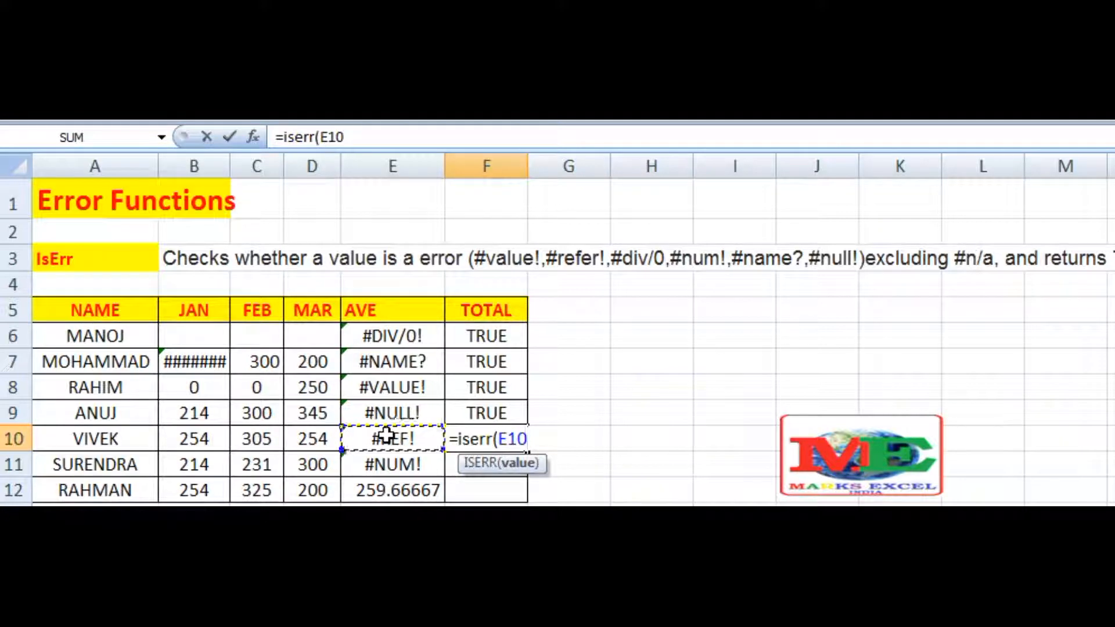
type(")")
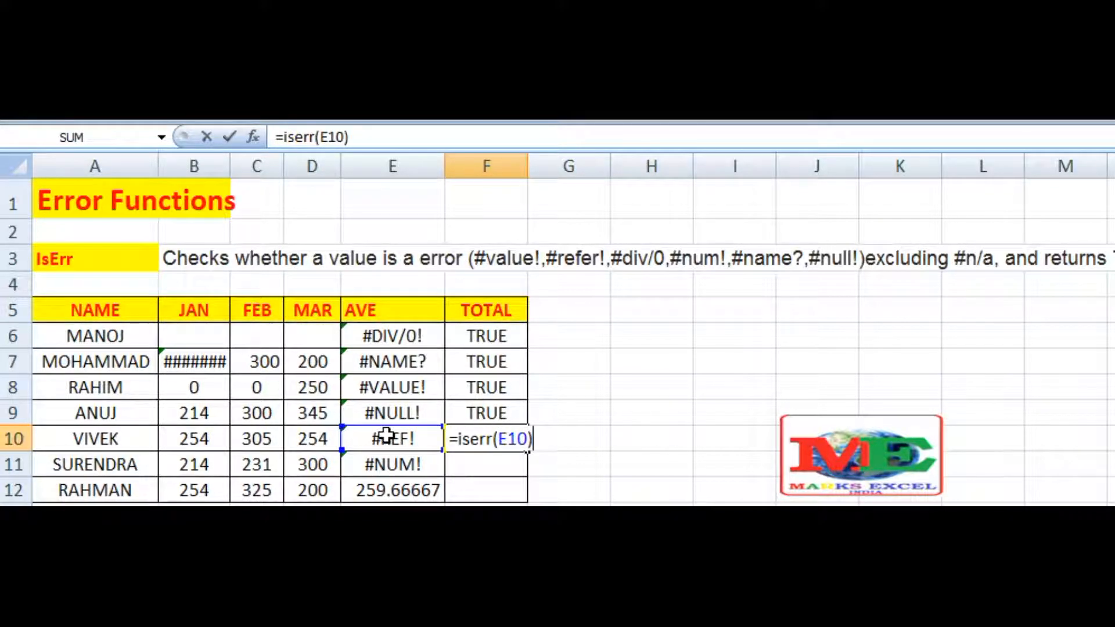
key("Return")
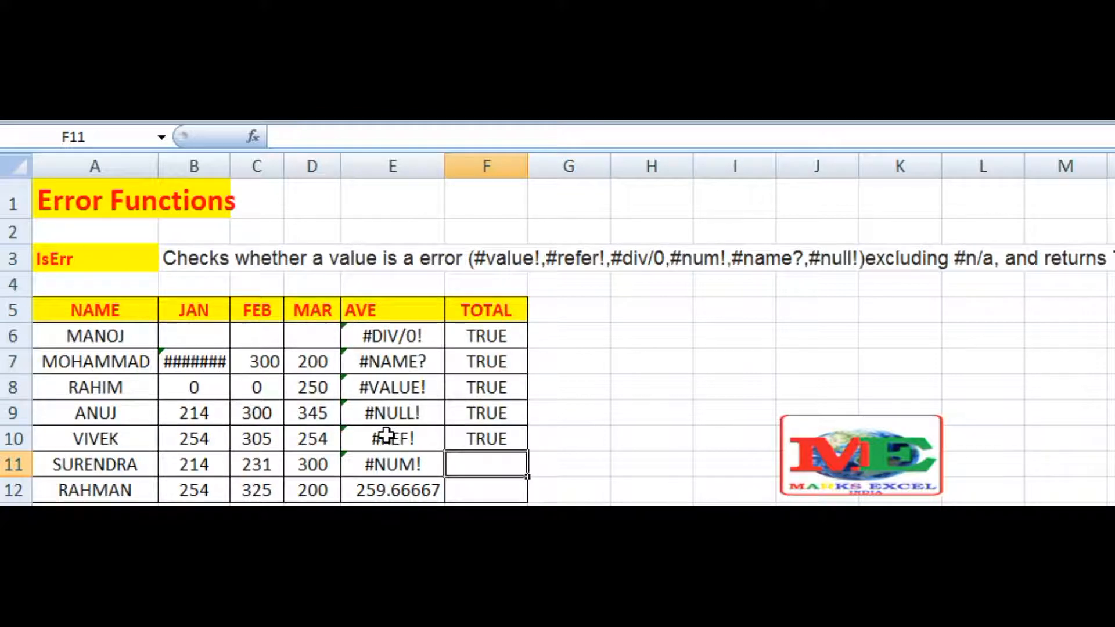
Step: Enter the formula =ISERR(E11) in cell F11 to test the AVE value in row 11
type("=iserr")
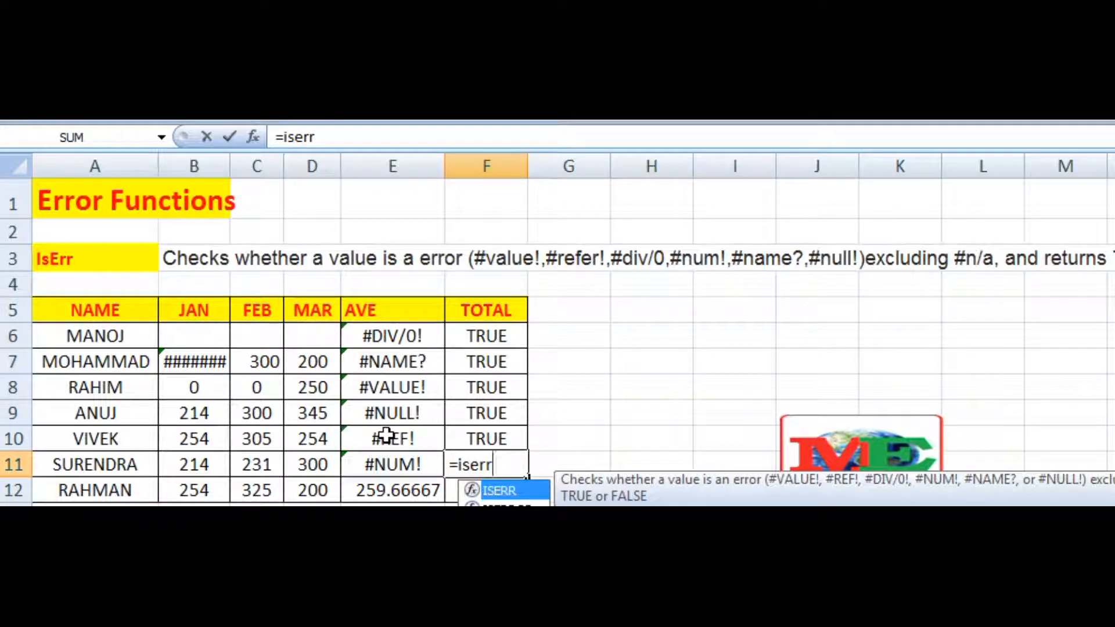
type("(")
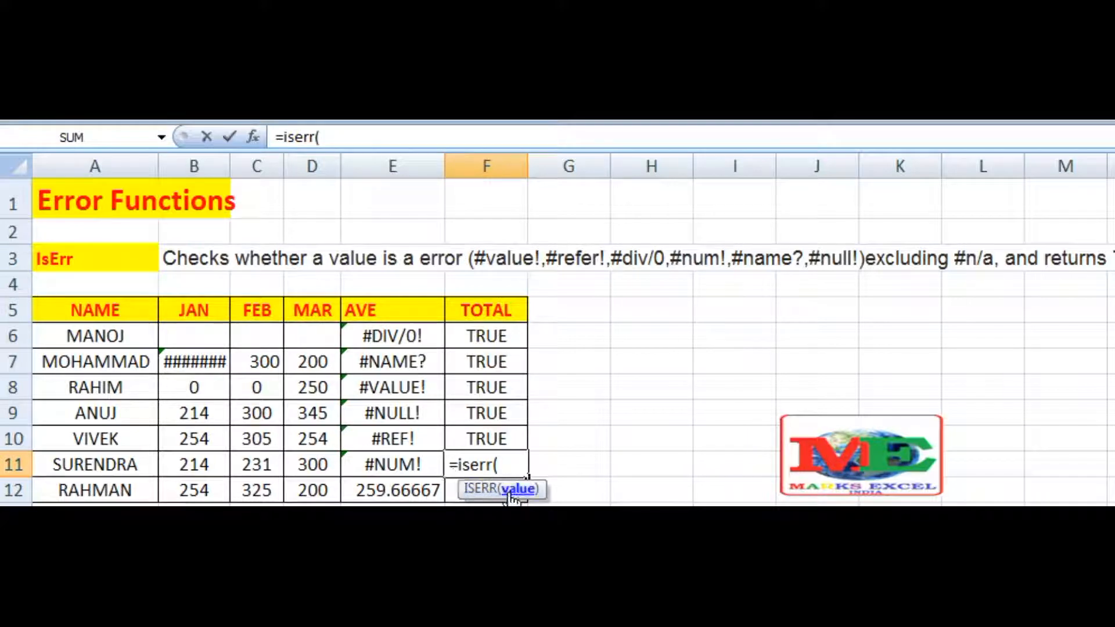
left_click(411, 465)
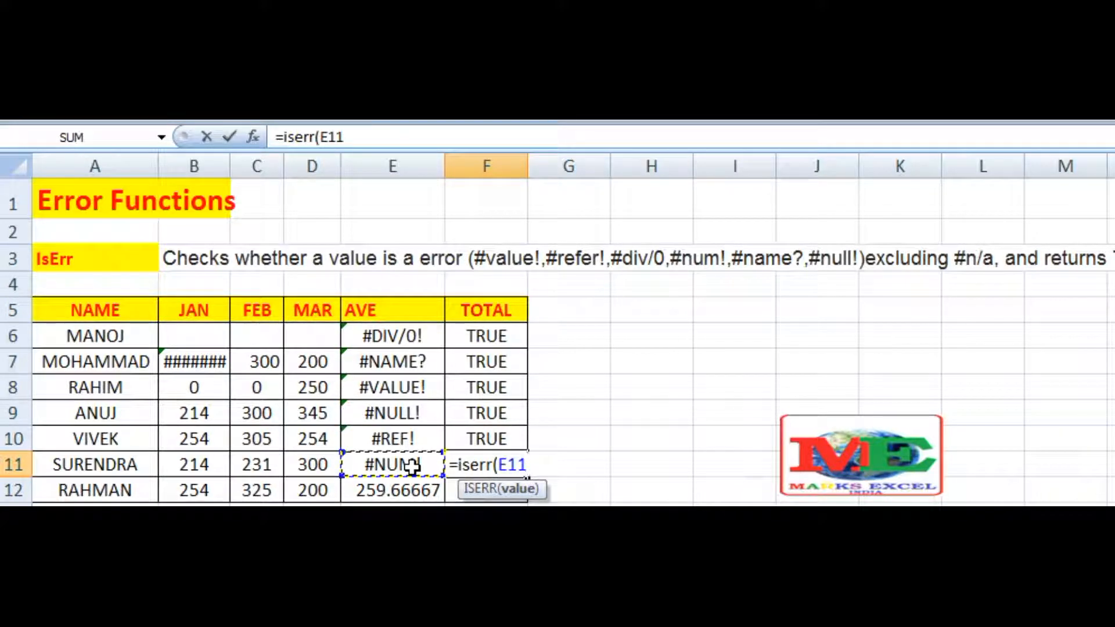
type(")")
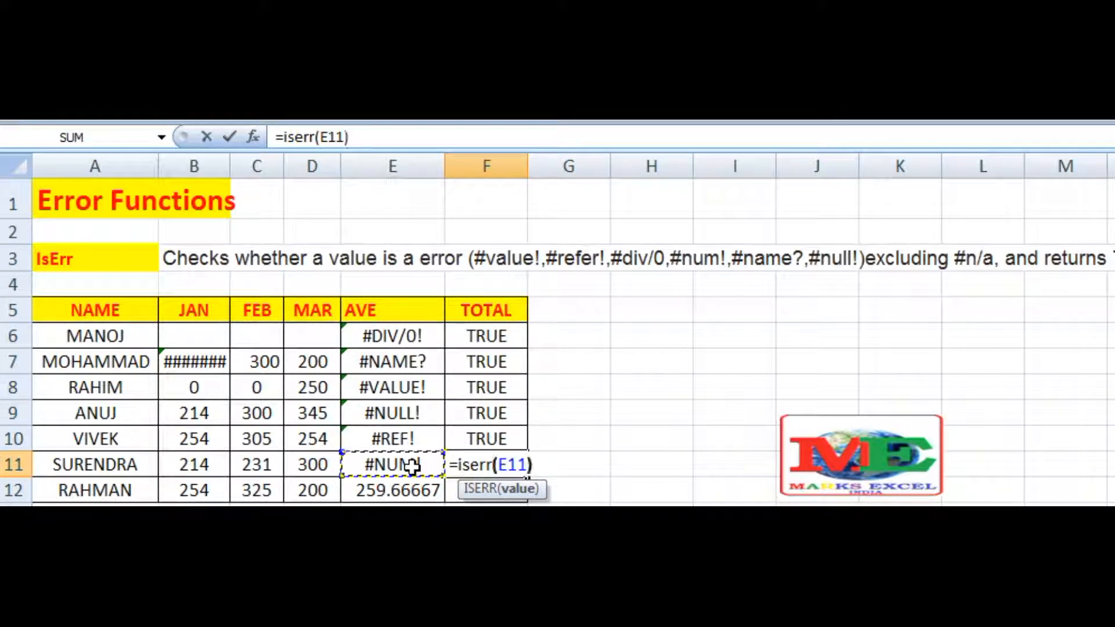
key("Return")
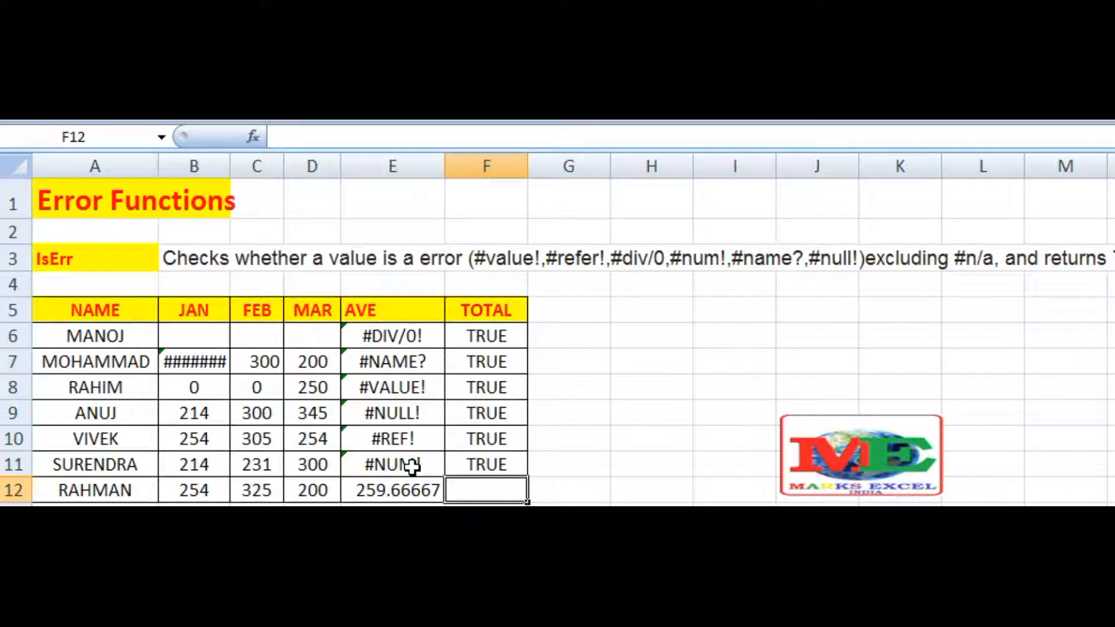
Step: Enter the formula =ISERR(E12) in cell F12 to test the last row's AVE value
type("=")
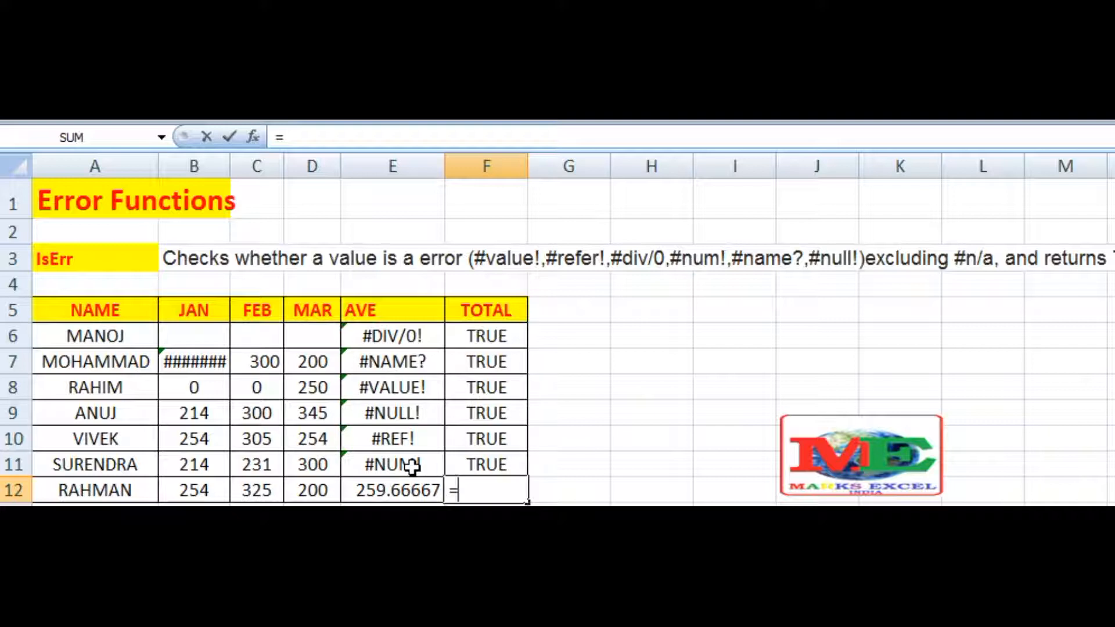
type("iserr")
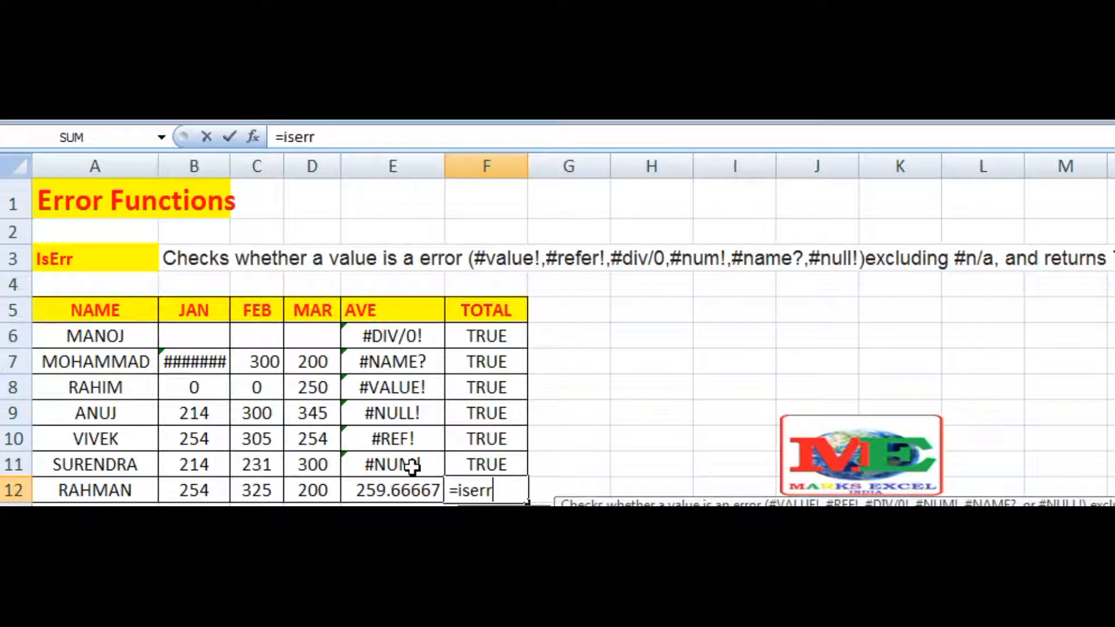
type("(")
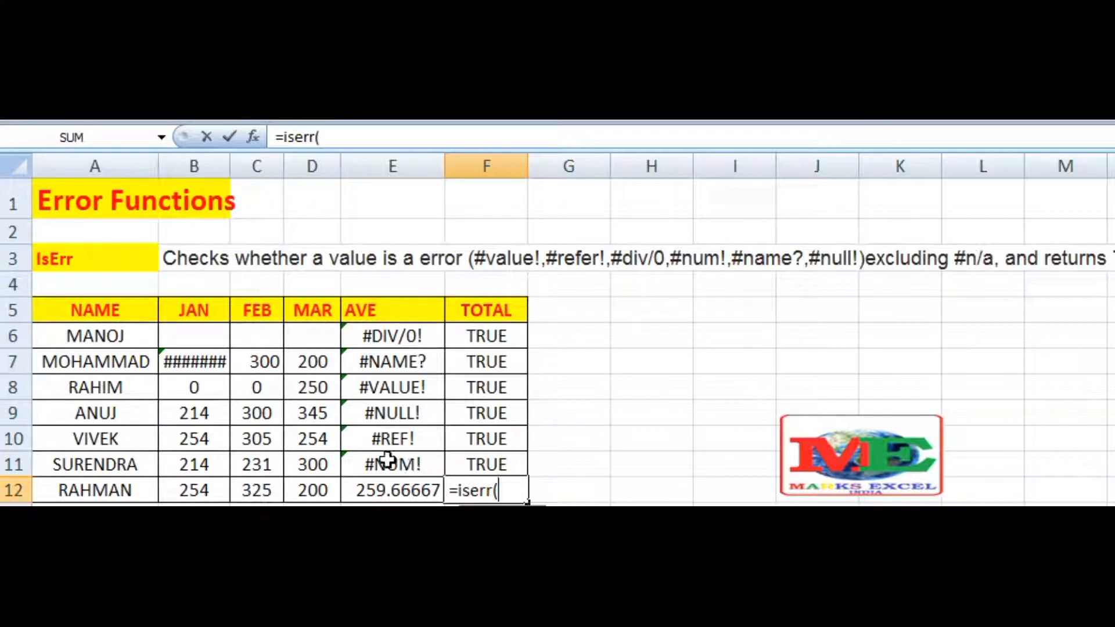
left_click(414, 482)
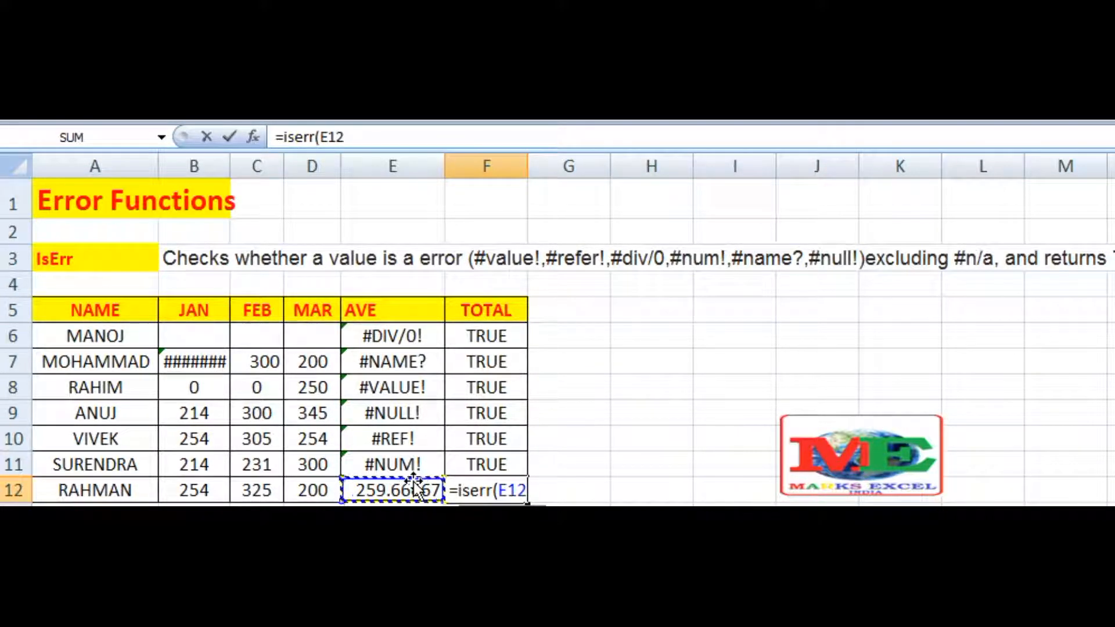
type(")")
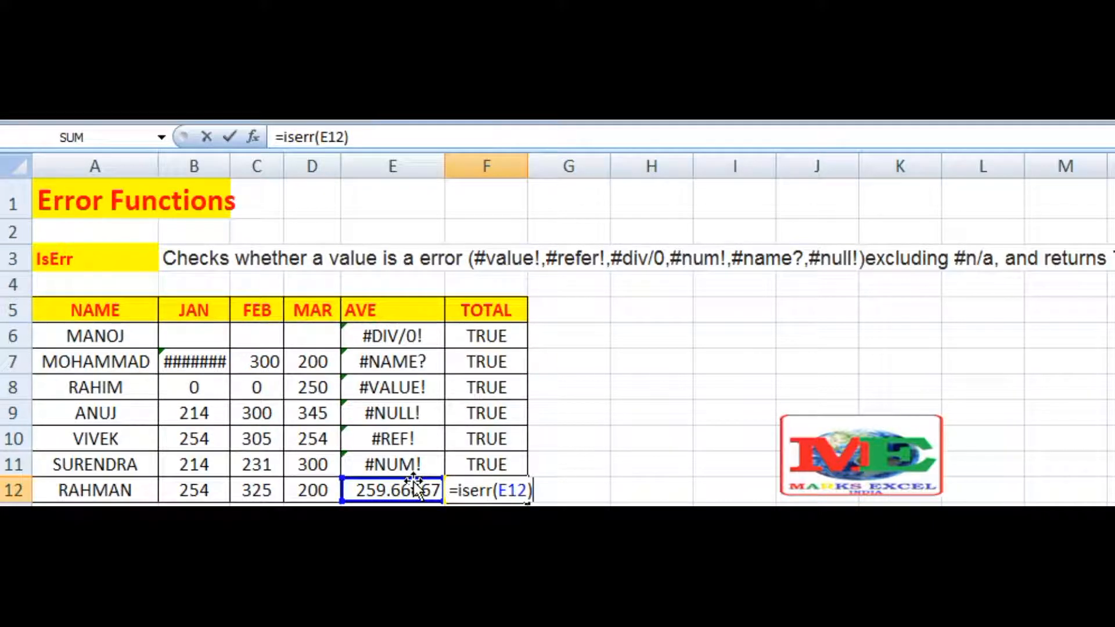
key("Tab")
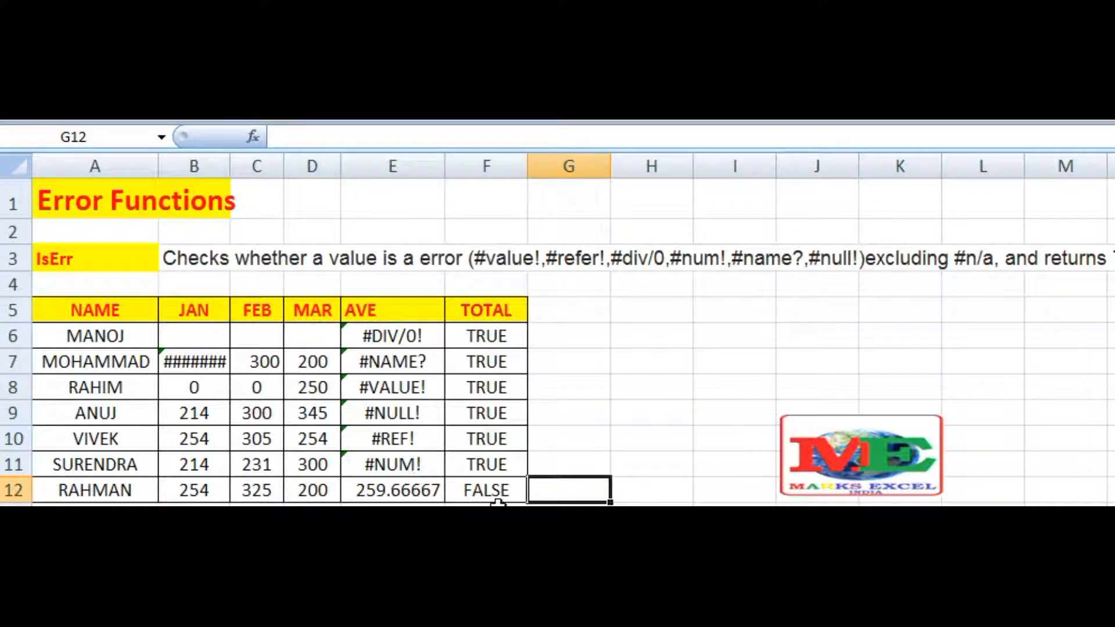
Step: Compare each AVE value with its ISERR result in the TOTAL column for rows 6 to 12, and revisit the IsErr label in A3
left_click(473, 490)
left_click(410, 496)
left_click(480, 492)
left_click(409, 333)
left_click(477, 339)
left_click(413, 364)
left_click(475, 364)
left_click(395, 390)
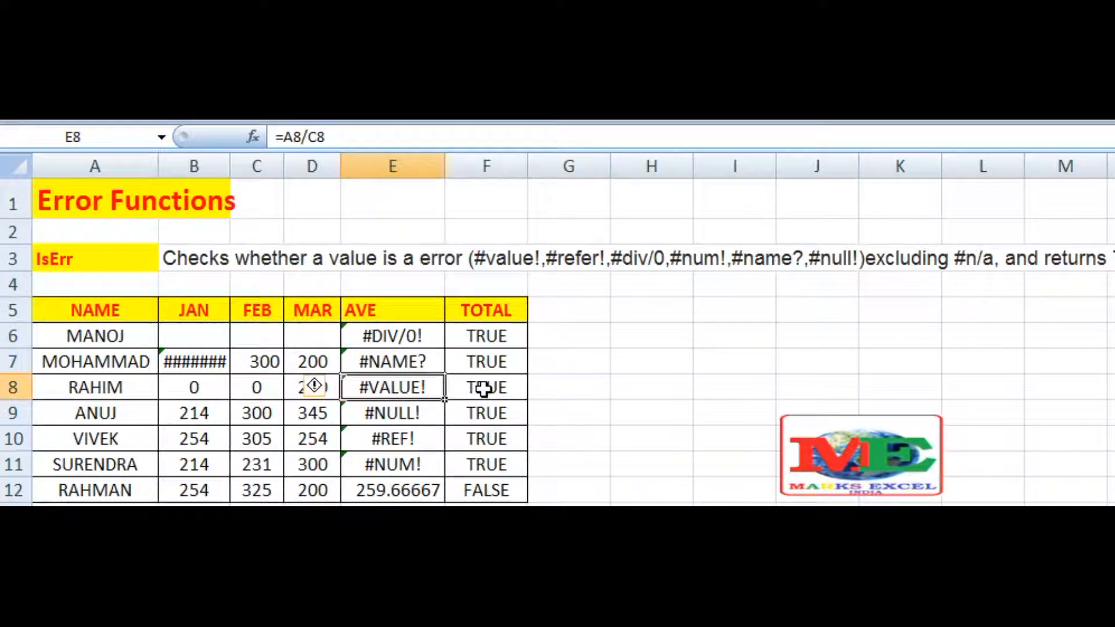
left_click(485, 386)
left_click(408, 414)
left_click(471, 418)
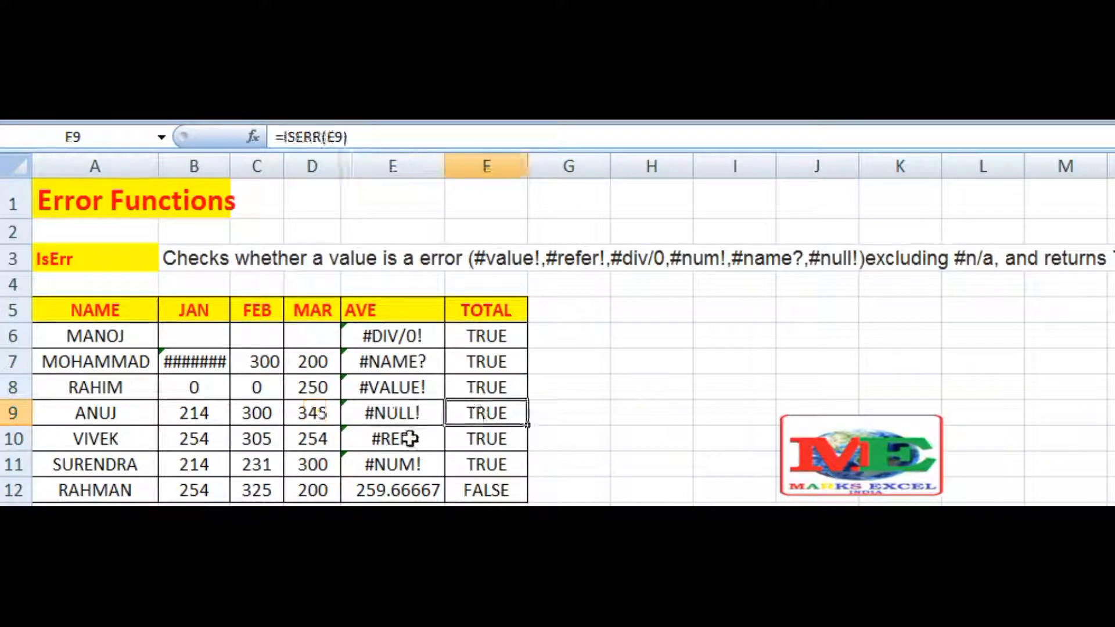
left_click(413, 438)
left_click(480, 439)
left_click(413, 461)
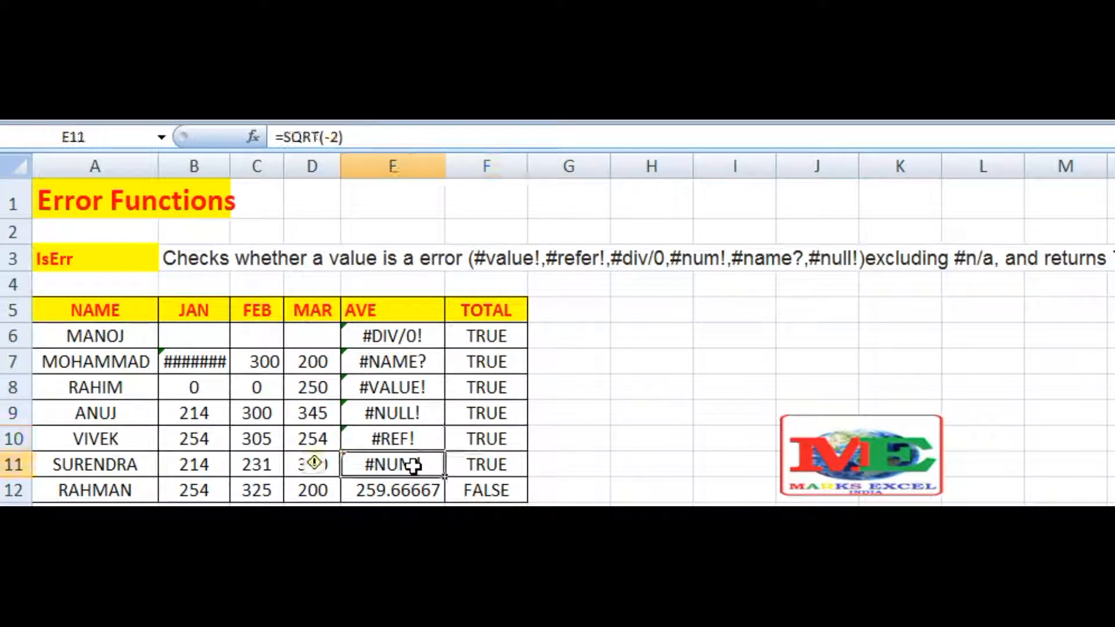
left_click(471, 463)
left_click(410, 493)
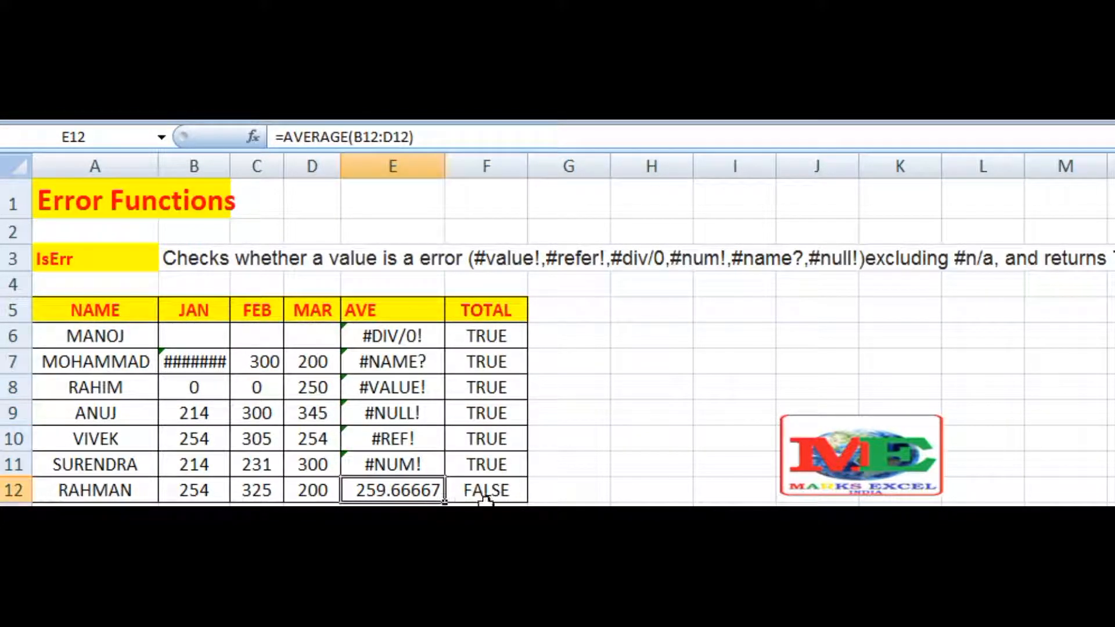
left_click(481, 494)
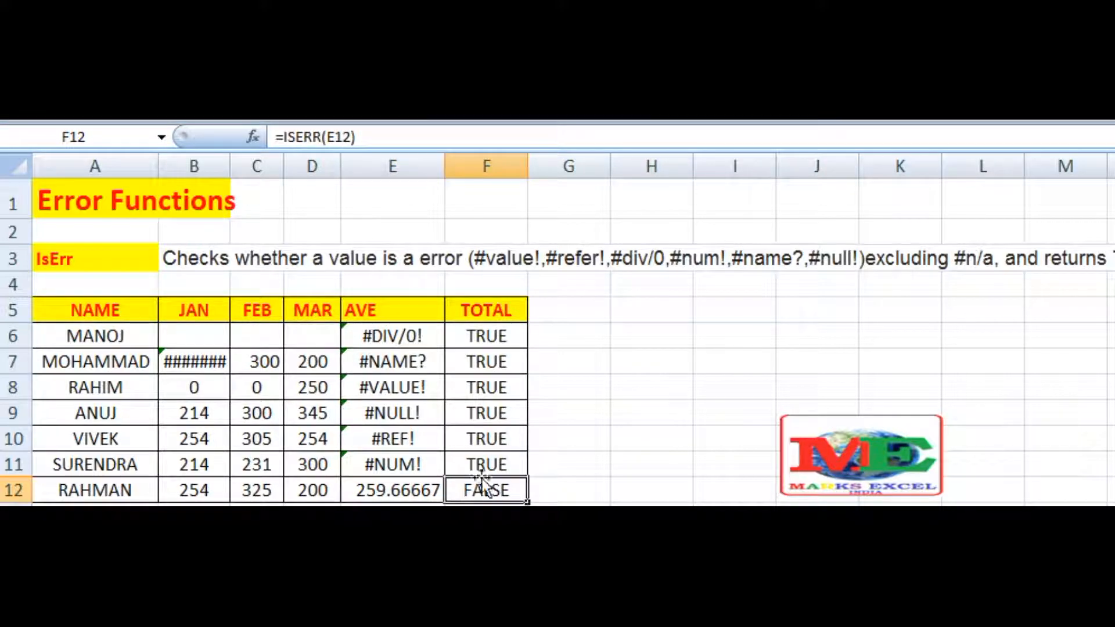
left_click(79, 260)
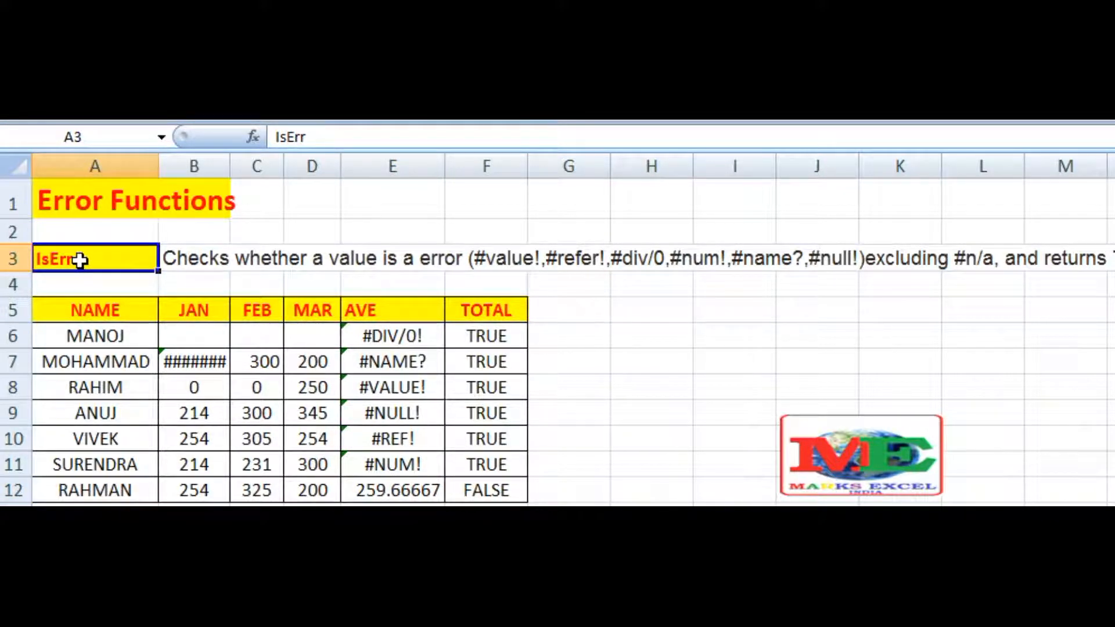